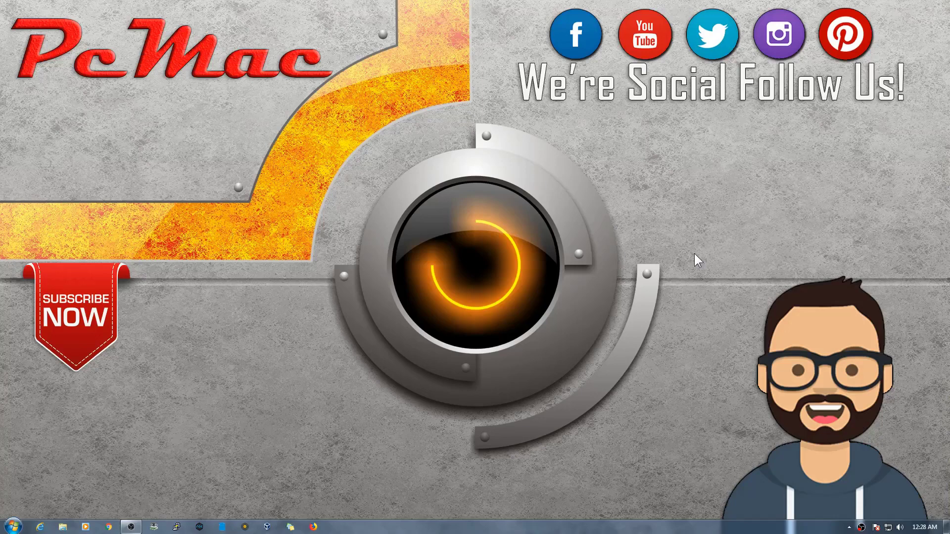
- Find raspberrypi.lan at 192.168.1.73 in Wireless Network Watcher's scan, then close the scanner
left_click(154, 526)
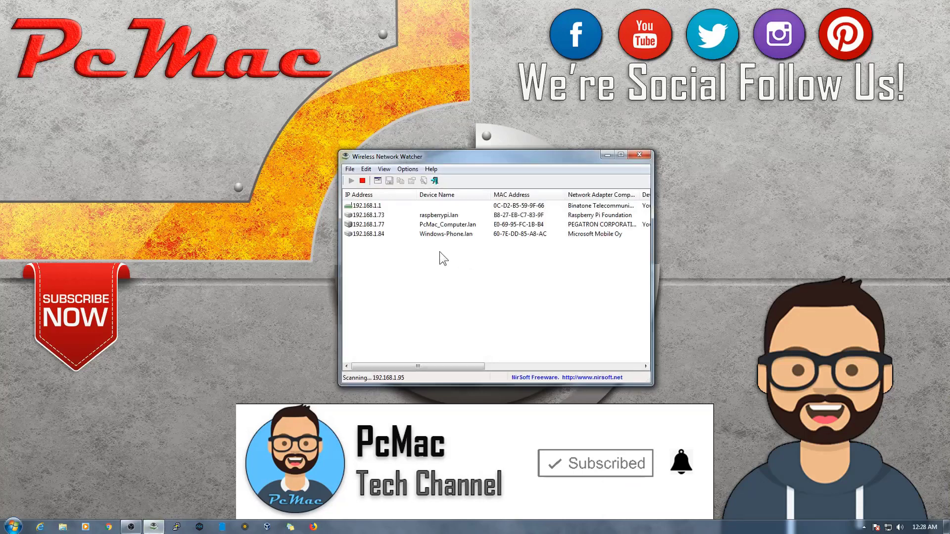
left_click(384, 226)
left_click(384, 214)
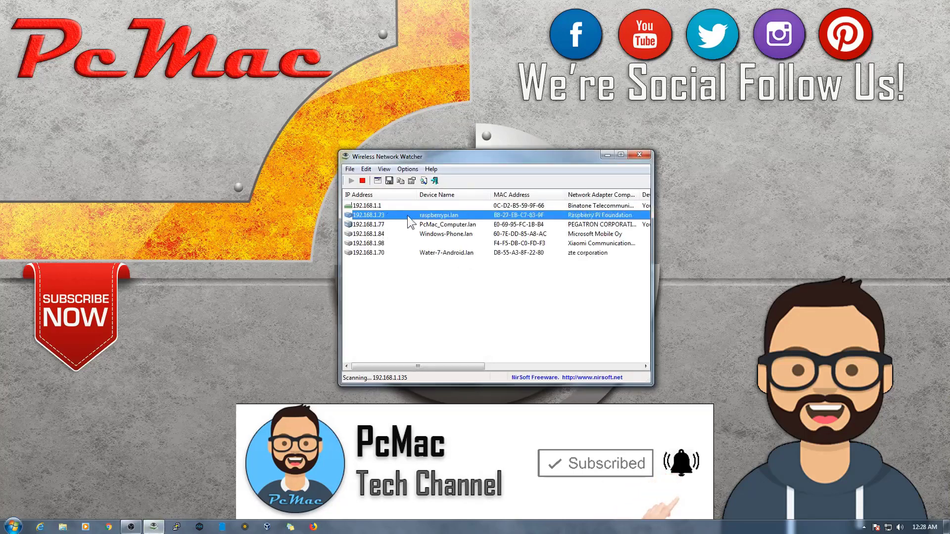
left_click(639, 155)
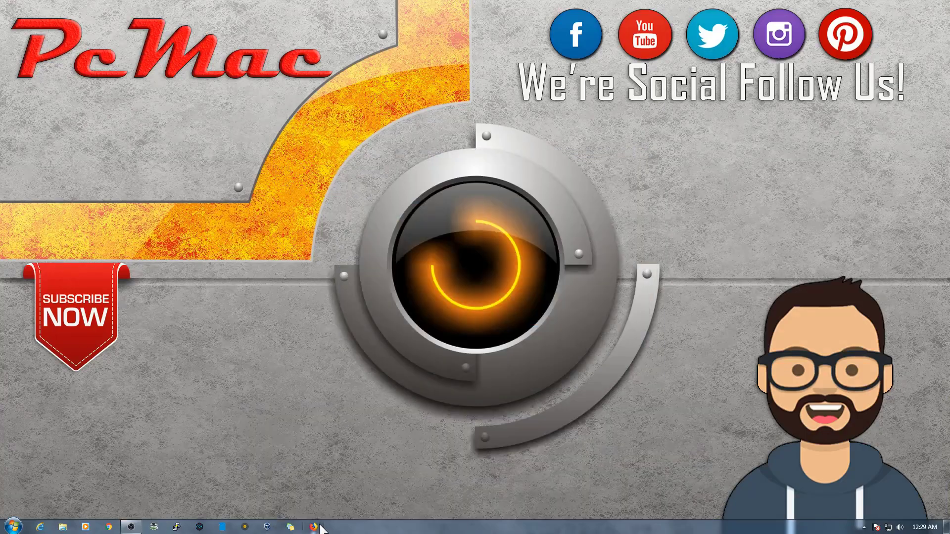
- Load the openmediavault panel at 192.168.1.73 in Firefox
left_click(313, 528)
type("192.168.1.88/")
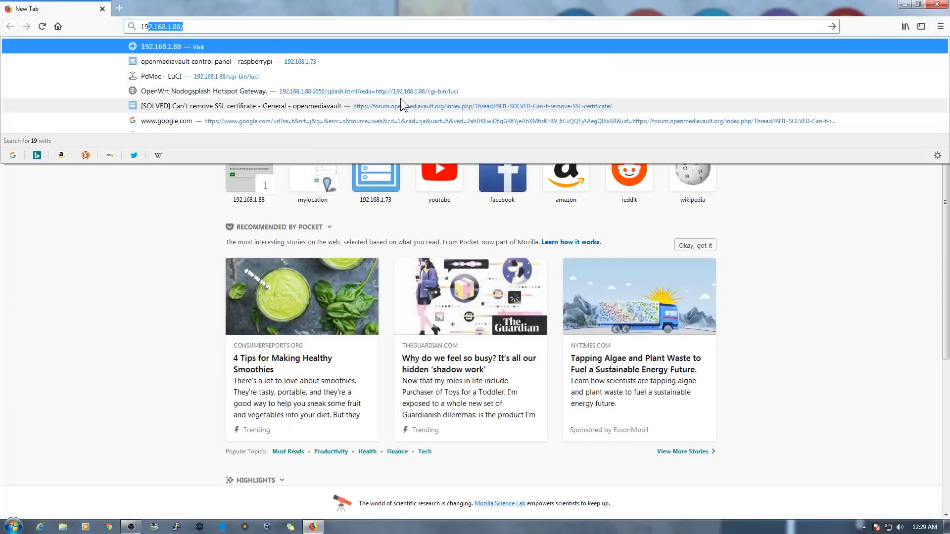
key("Right")
key("BackSpace")
key("BackSpace")
key("BackSpace")
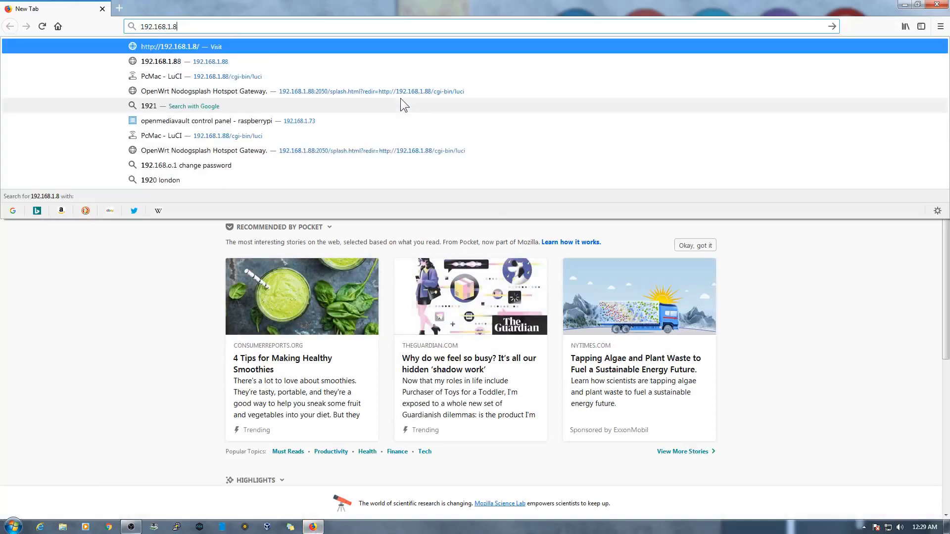
type("73")
key("Return")
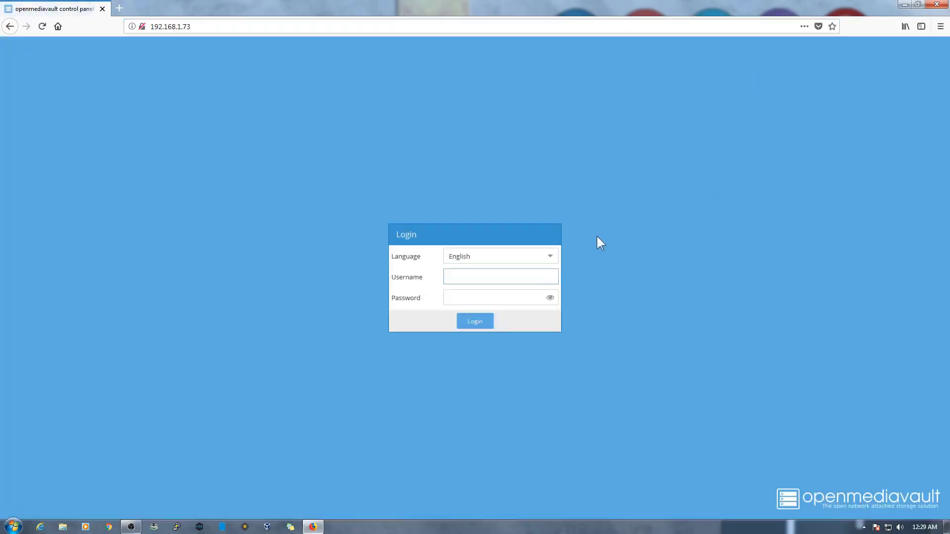
- Log in as admin with the administrator password
type("admin")
key("Tab")
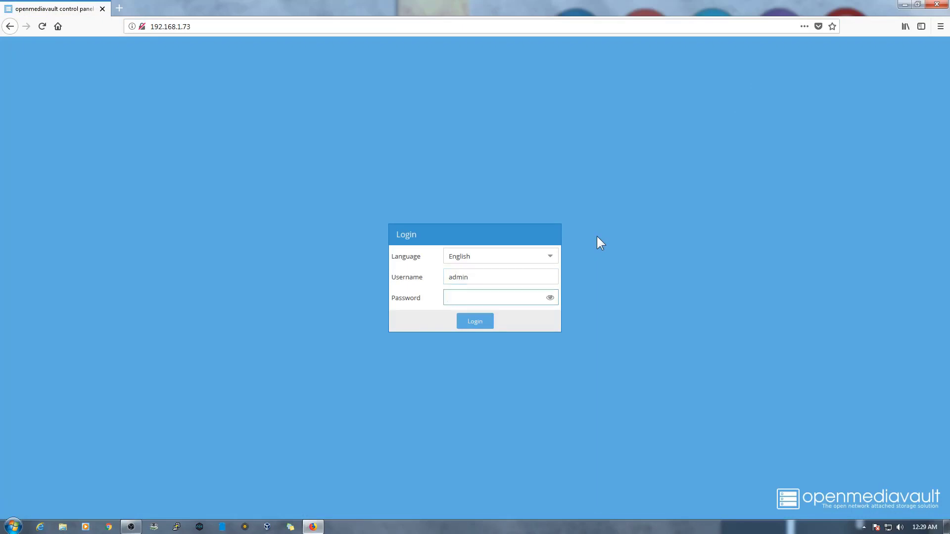
type("admin123")
key("Return")
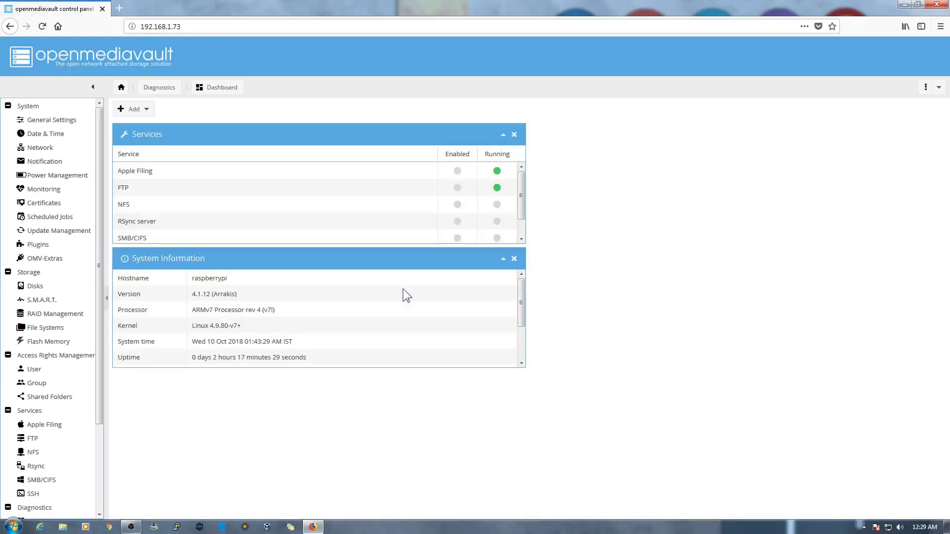
- Set Auto logout to Disabled in General Settings, then save and apply the change
left_click(63, 123)
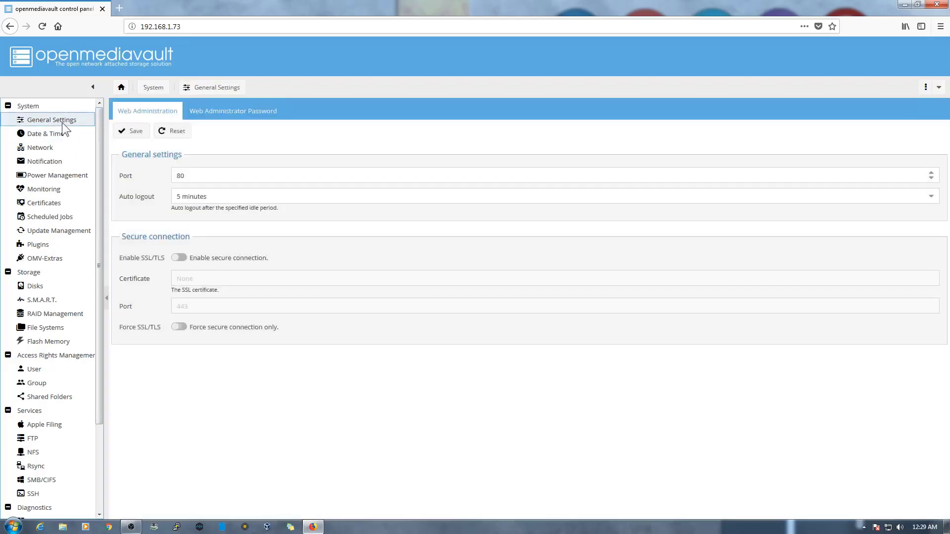
left_click(220, 113)
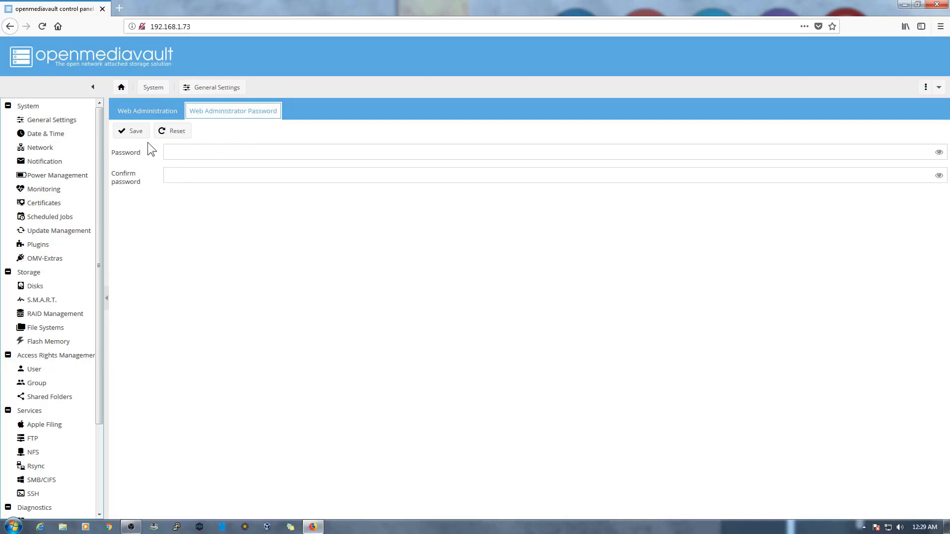
left_click(170, 119)
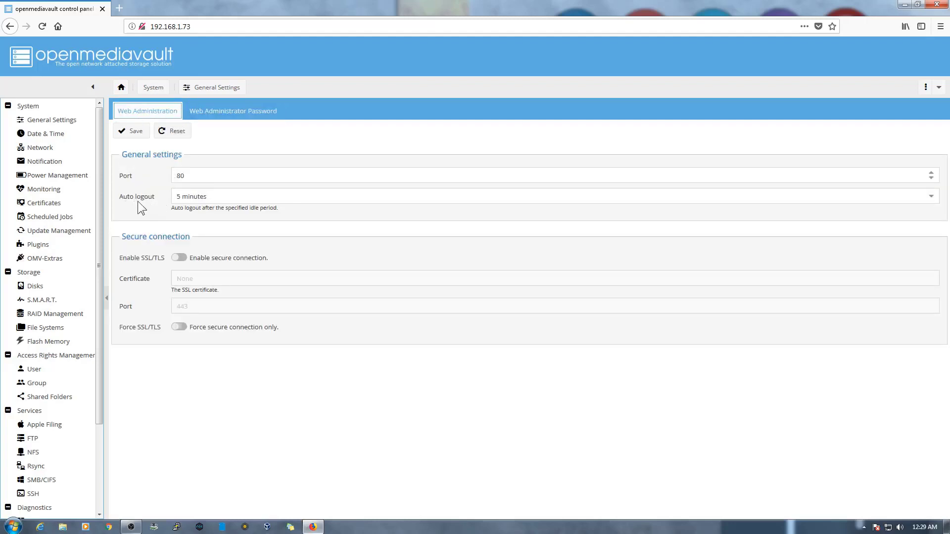
left_click(932, 198)
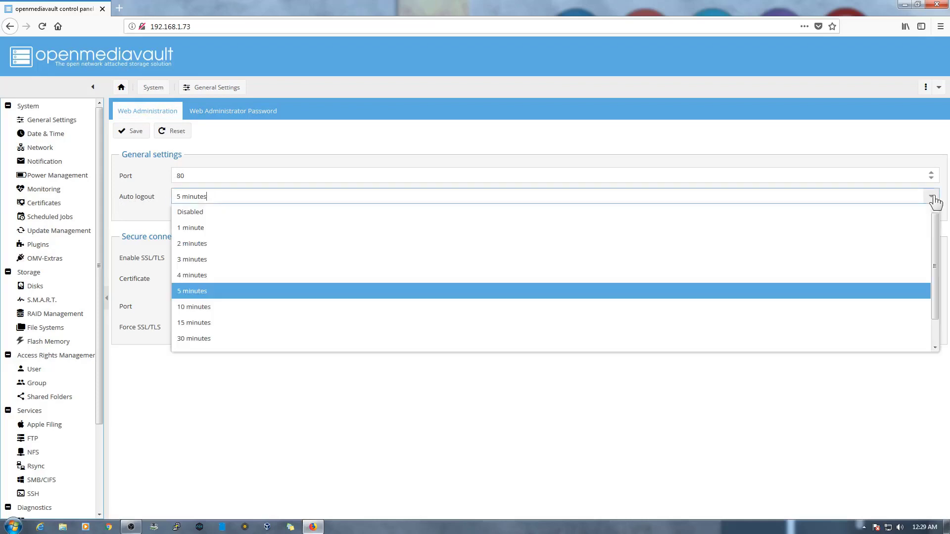
left_click(450, 218)
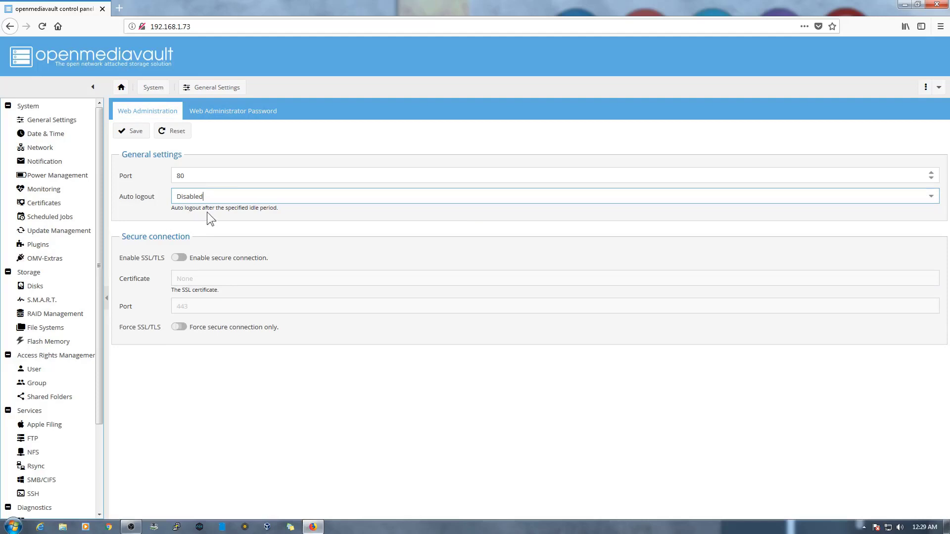
left_click(139, 133)
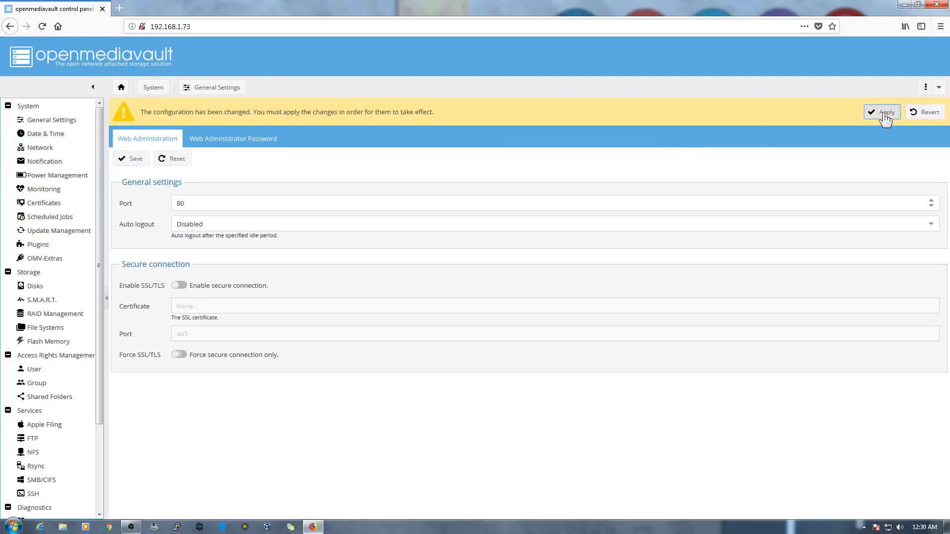
left_click(884, 114)
left_click(456, 305)
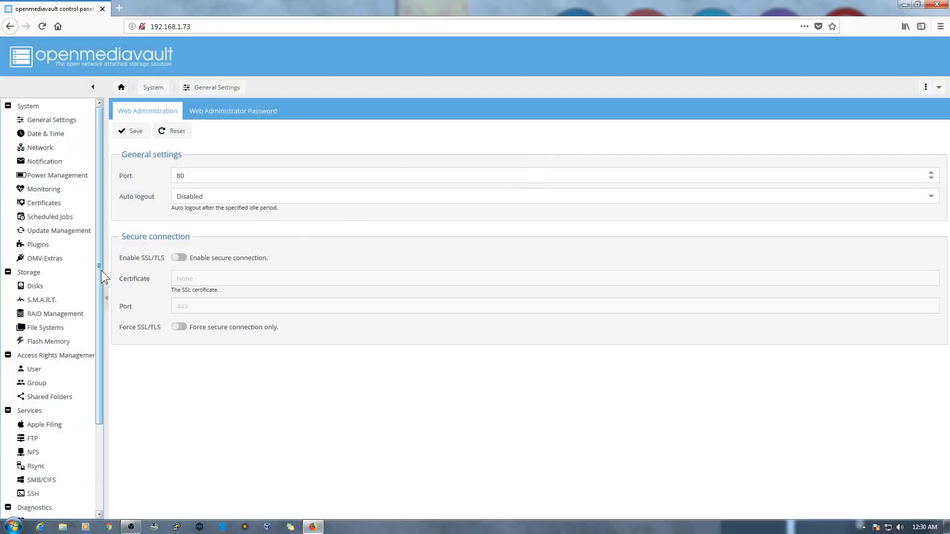
- Turn on the SSH service (port 22), then save and apply the configuration
scroll(99, 308, "down", 4)
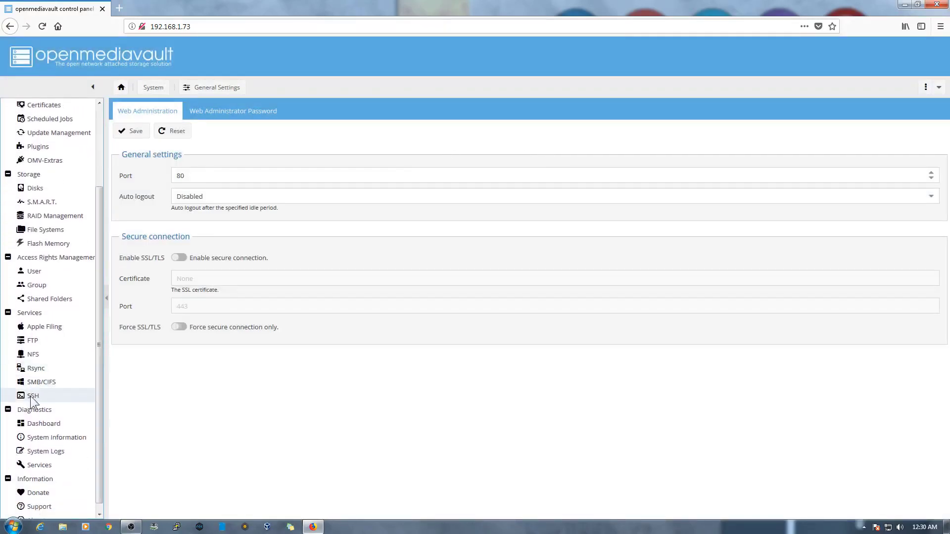
left_click(31, 396)
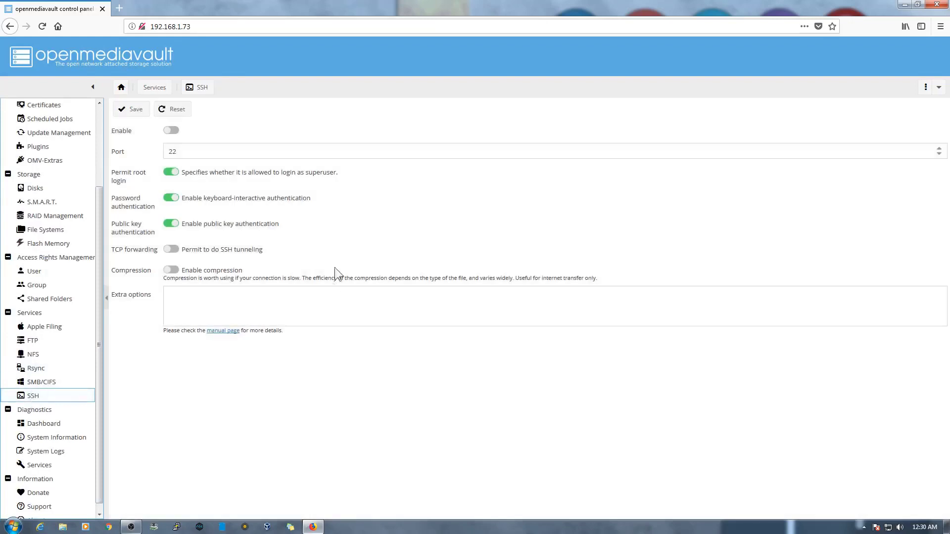
left_click(170, 130)
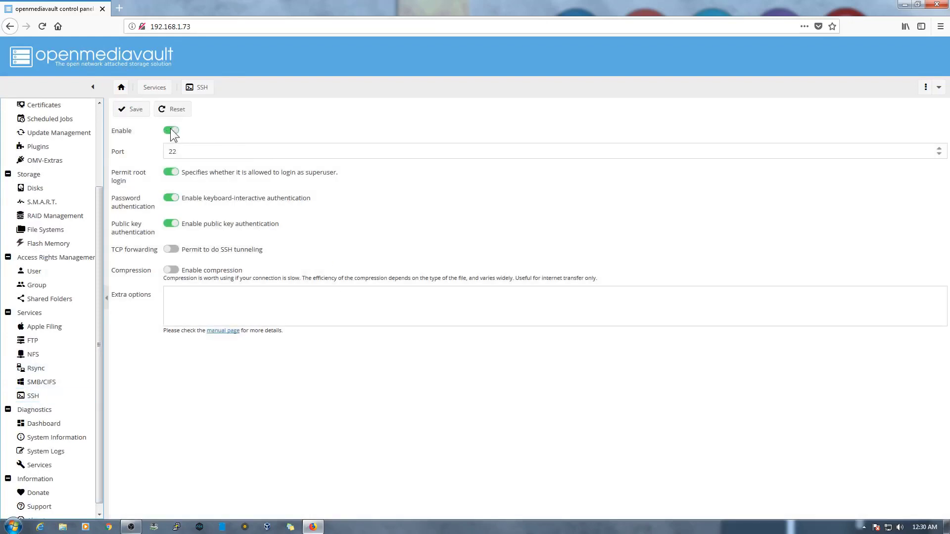
left_click(137, 112)
left_click(877, 112)
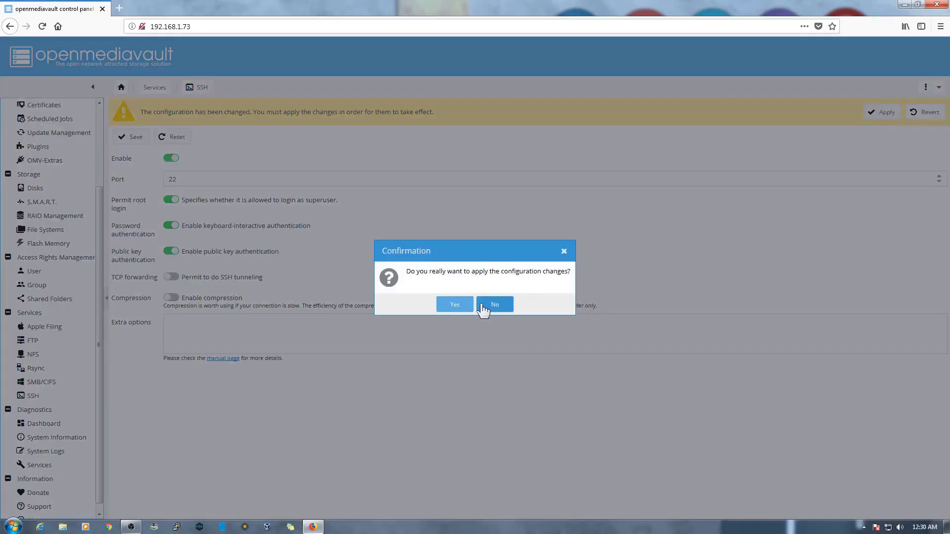
left_click(456, 305)
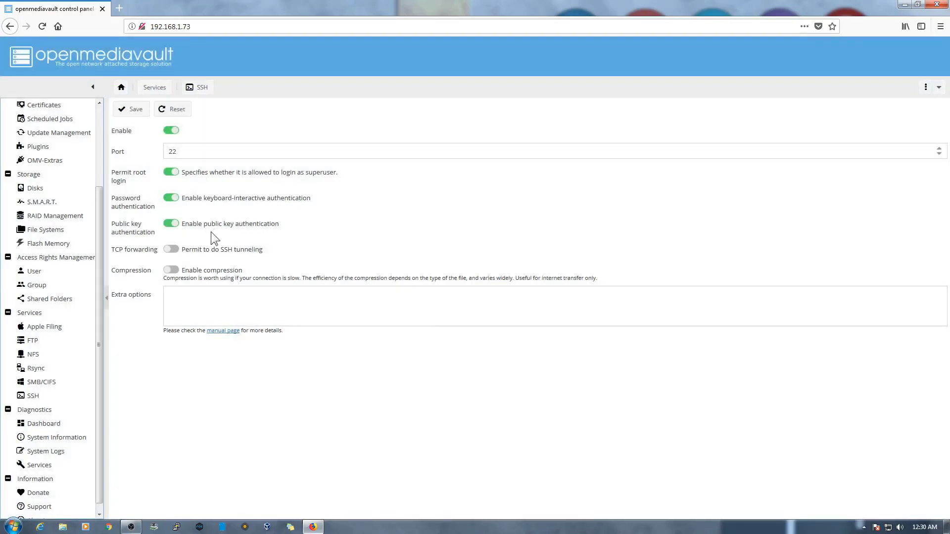
left_click_drag(99, 262, 100, 162)
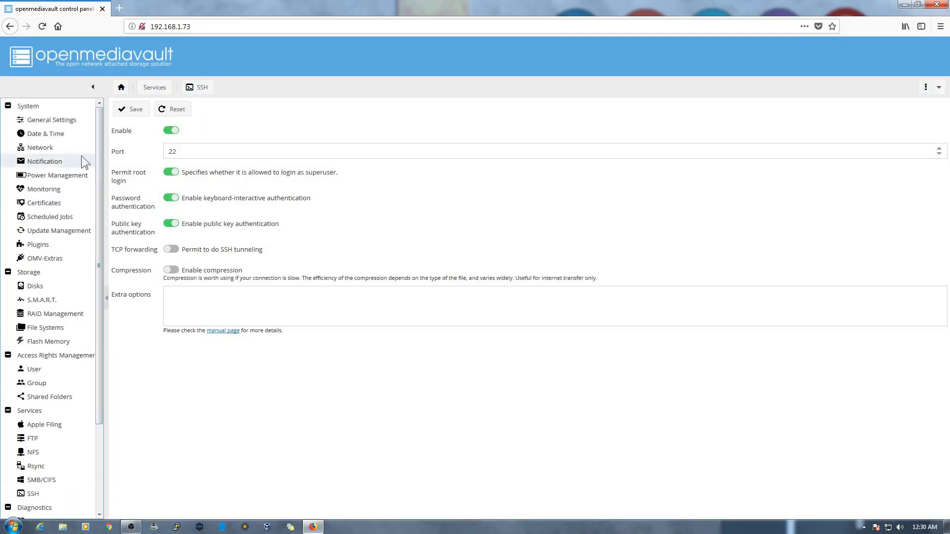
- In Date & Time, stop NTP syncing and set the date to 10/16/2018
left_click(37, 134)
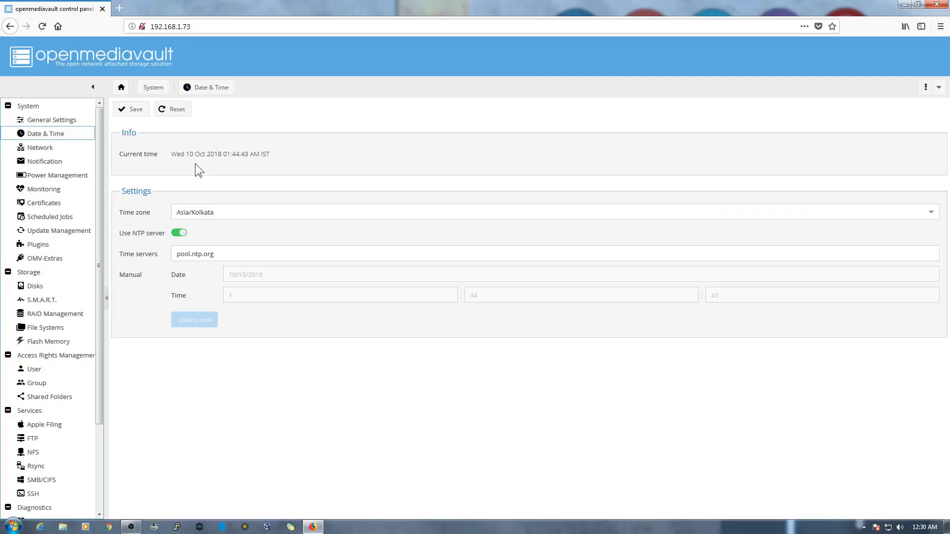
left_click(179, 233)
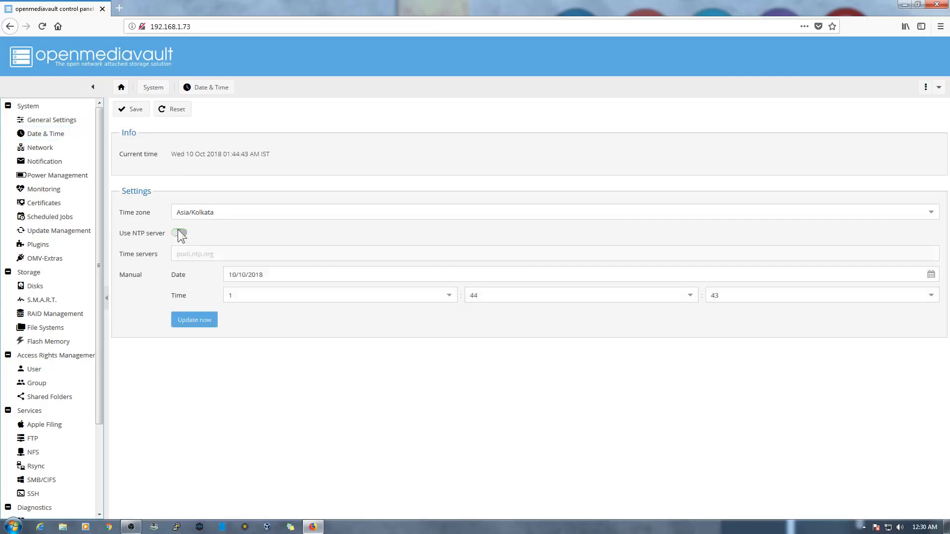
left_click(913, 527)
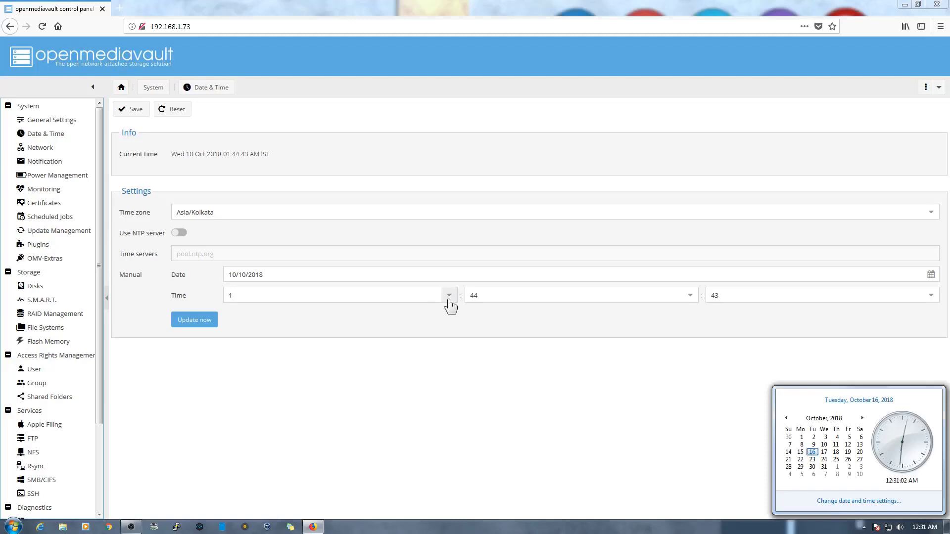
left_click(931, 275)
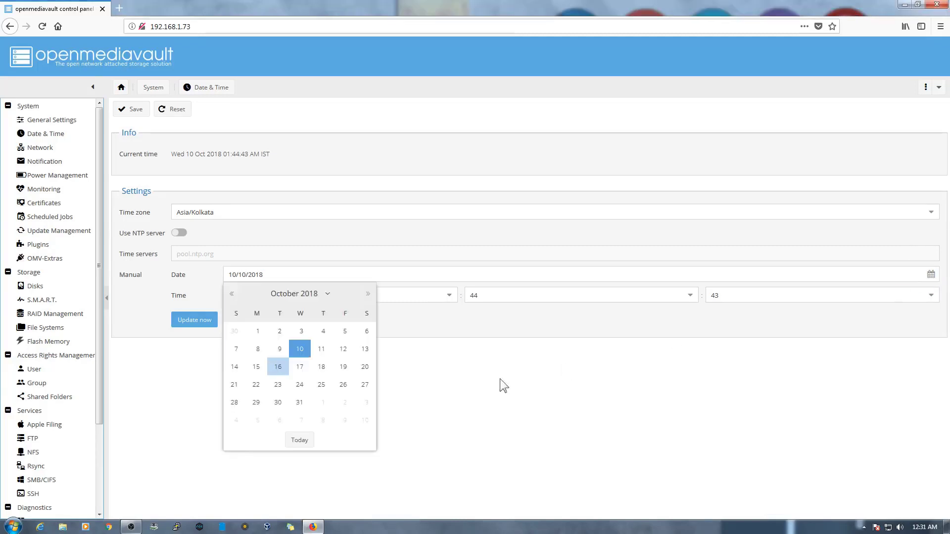
left_click(289, 440)
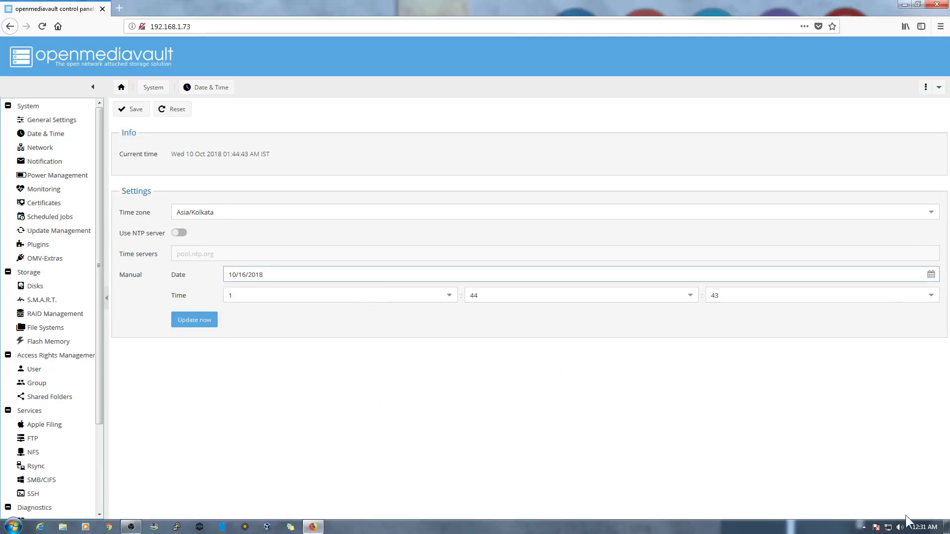
- Set the time to 0:31 and update it, retrying after the Gateway Time-out error
left_click(450, 296)
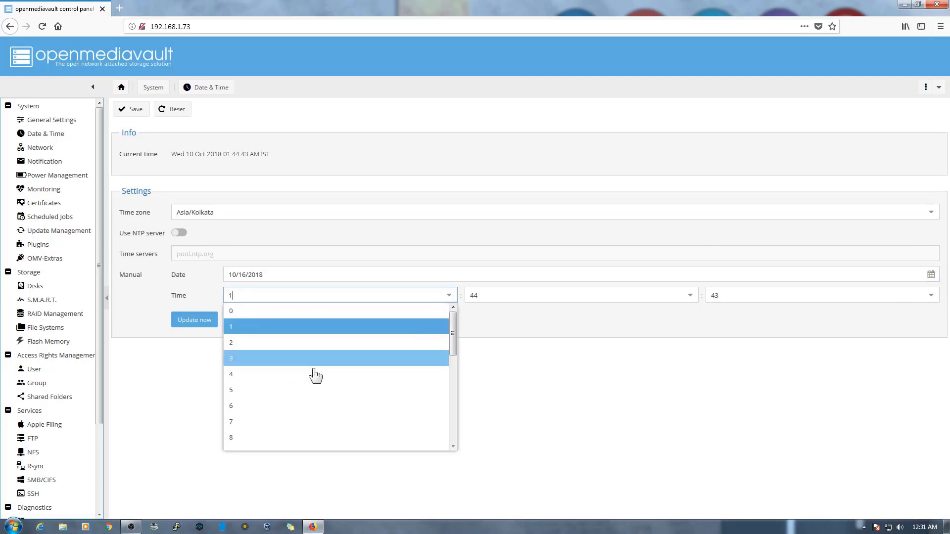
scroll(315, 421, "down", 5)
scroll(297, 420, "up", 5)
left_click(282, 373)
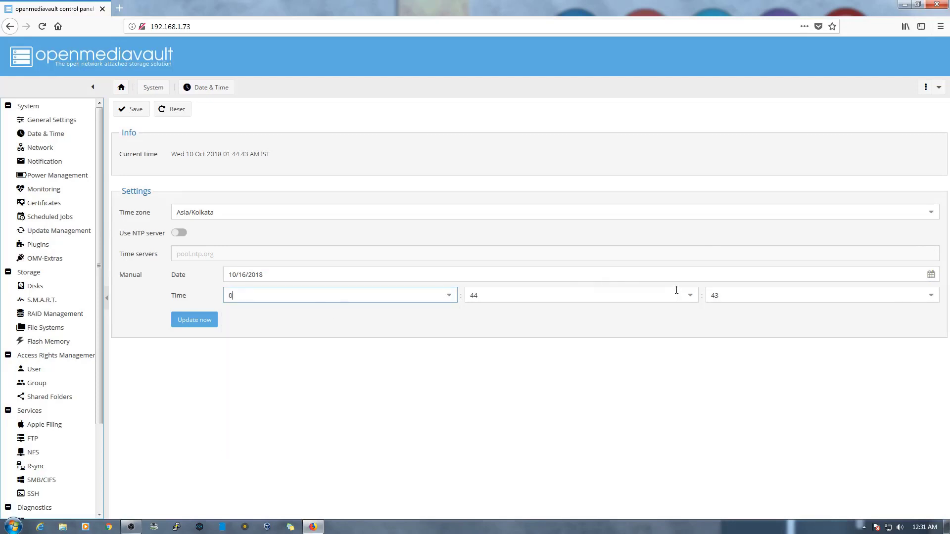
left_click(690, 296)
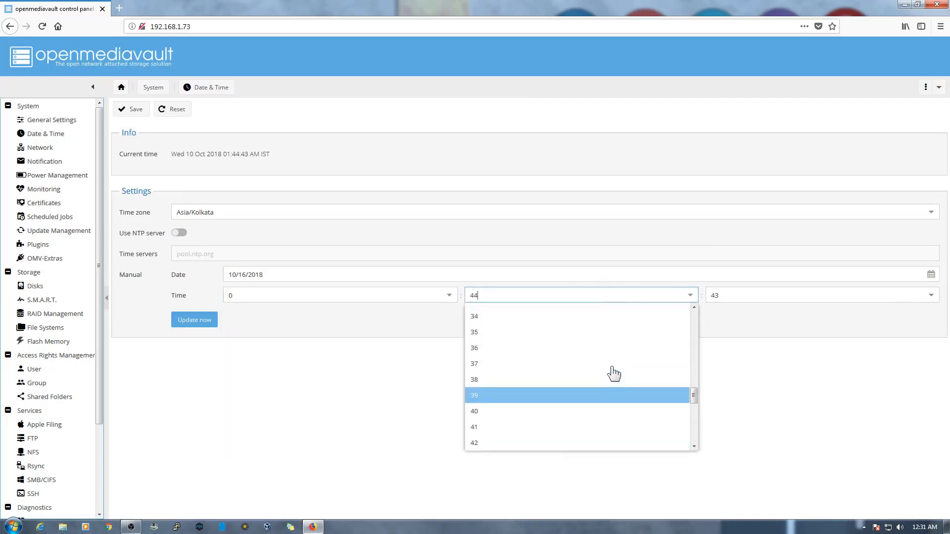
scroll(545, 367, "up", 1)
scroll(522, 354, "up", 1)
left_click(502, 344)
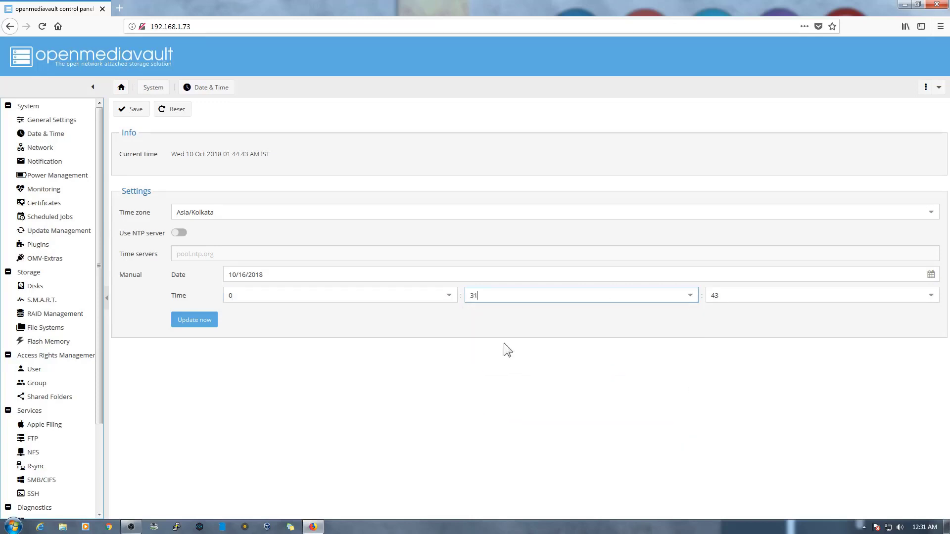
left_click(201, 323)
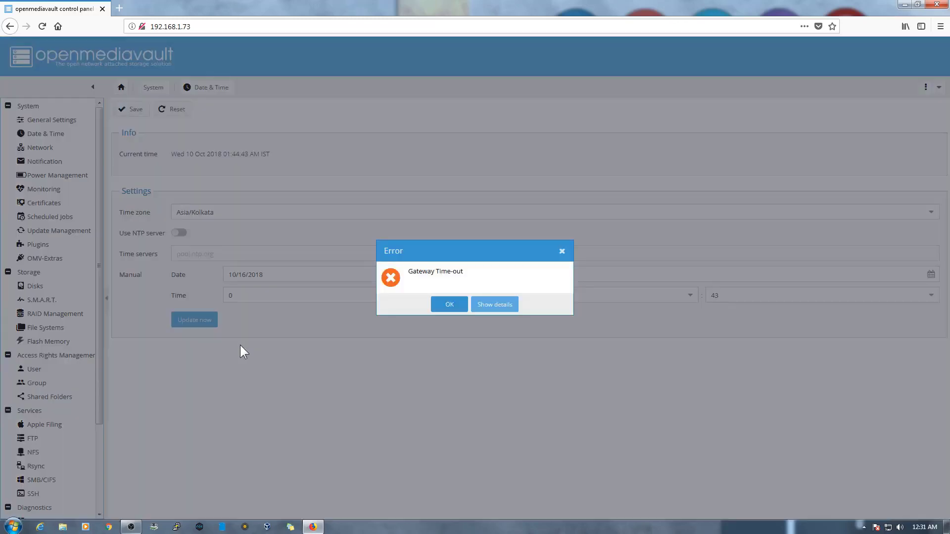
left_click(449, 305)
left_click(213, 324)
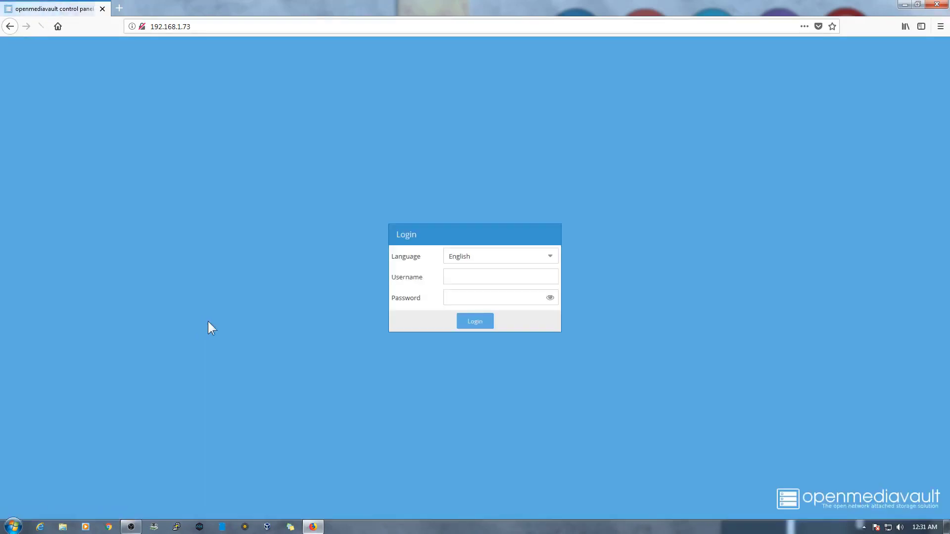
- Log back in as admin with the password and open System > Date & Time
type("admin")
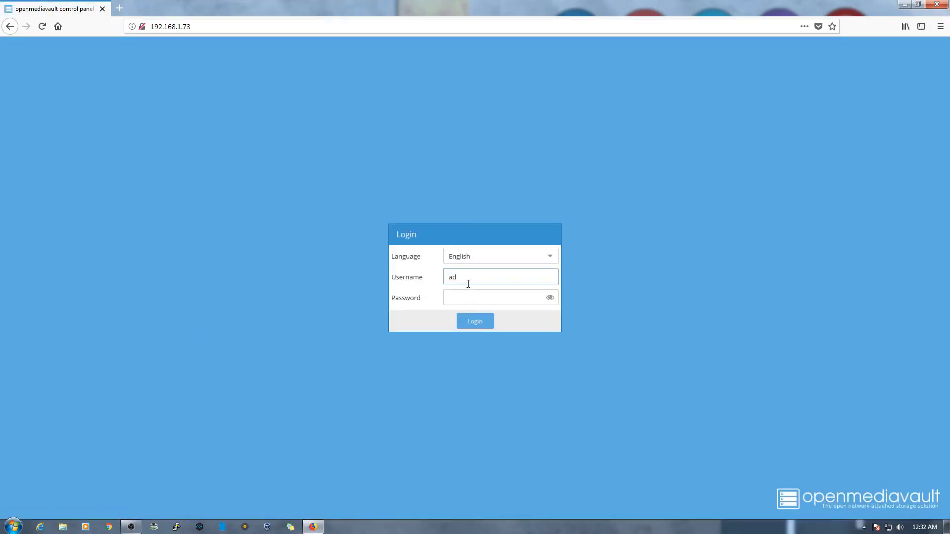
key("Tab")
type("password")
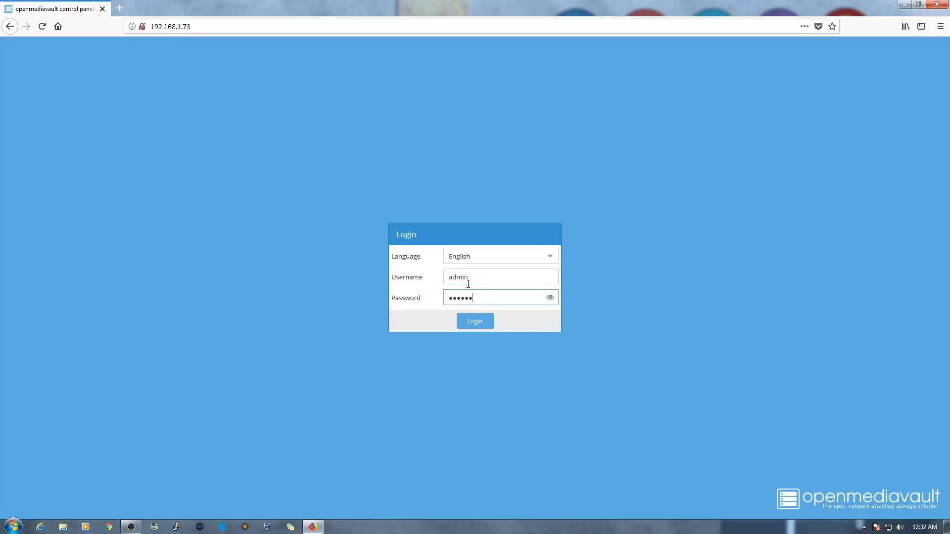
key("Return")
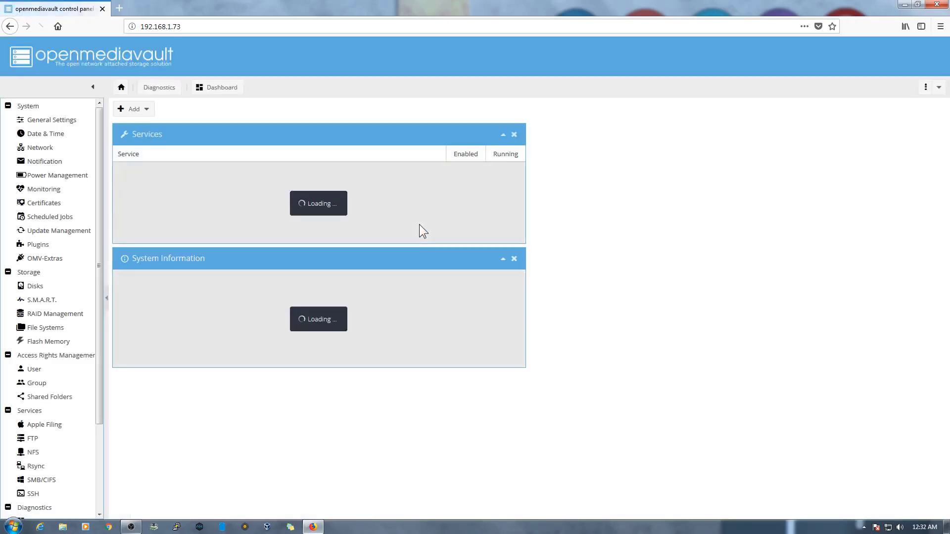
left_click(53, 133)
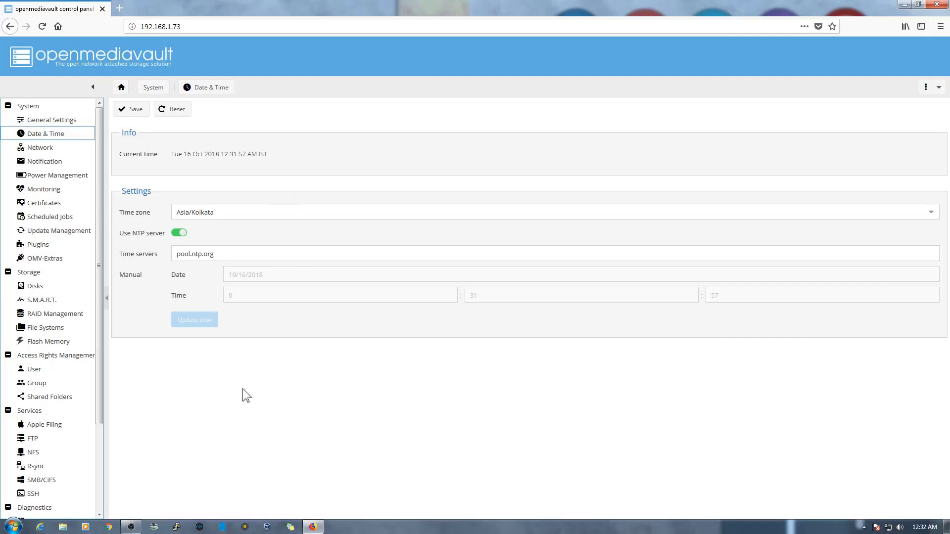
- Connect PuTTY to 192.168.1.73 over SSH and log in as root
left_click(177, 527)
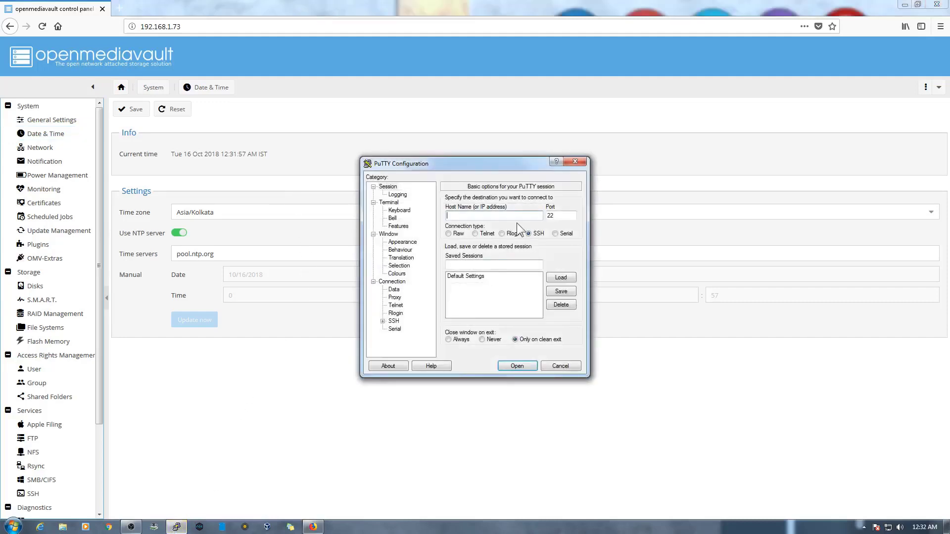
type("192.168.1.73")
key("Return")
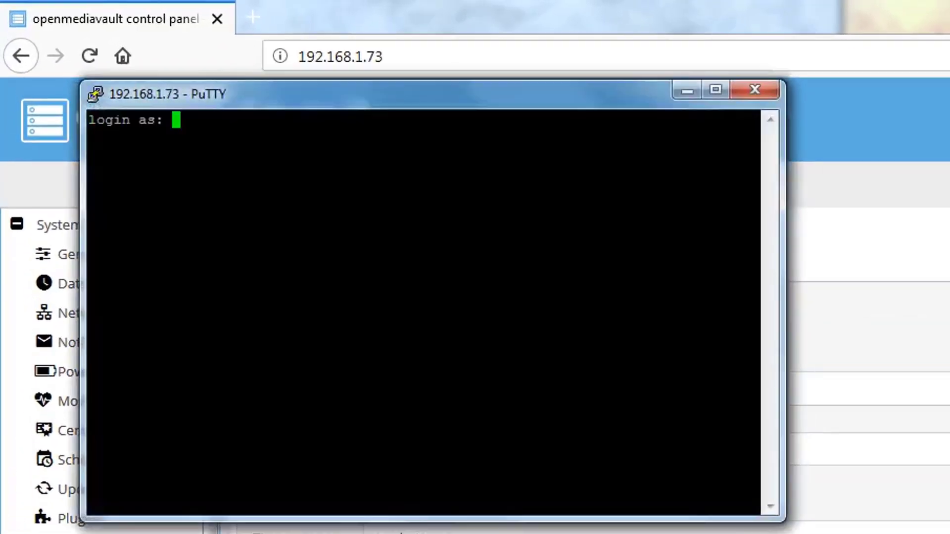
type("root")
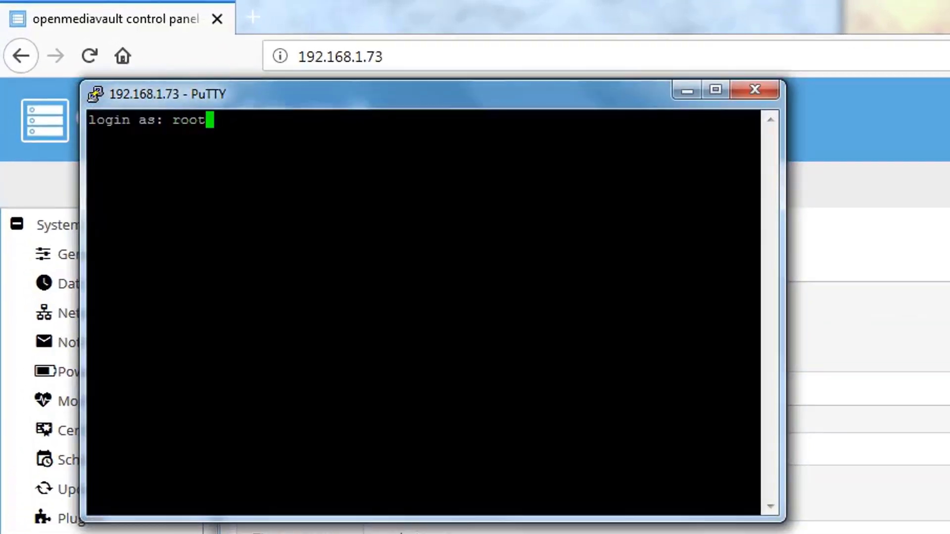
key("Return")
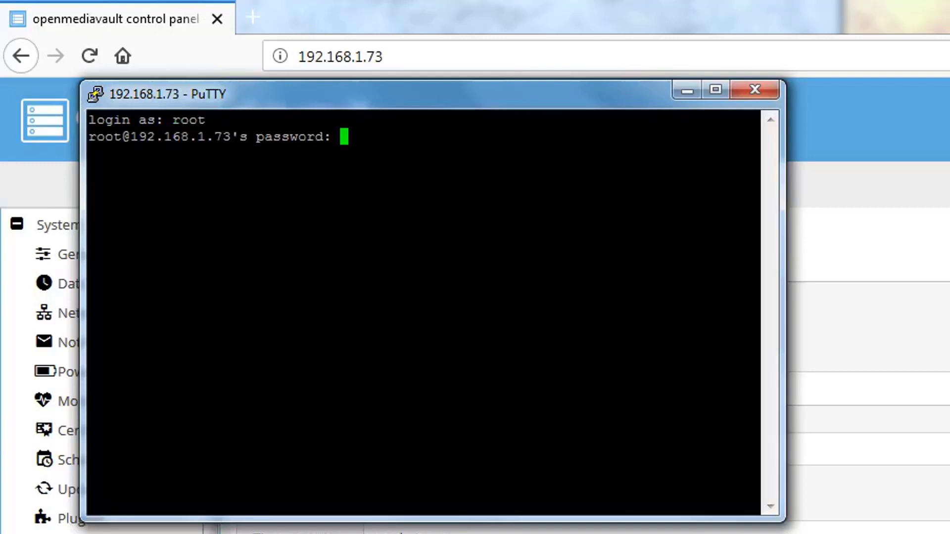
key("Return")
key("Return")
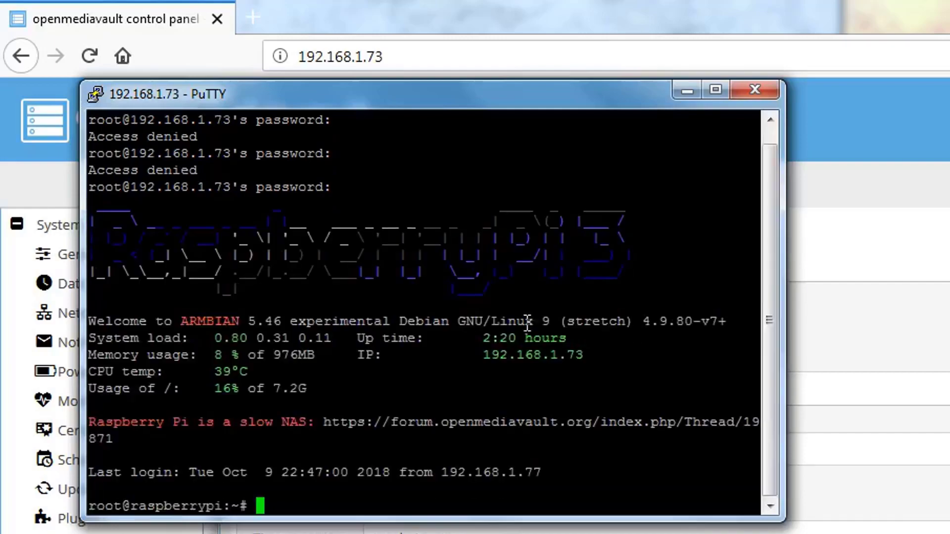
left_click_drag(509, 100, 841, 183)
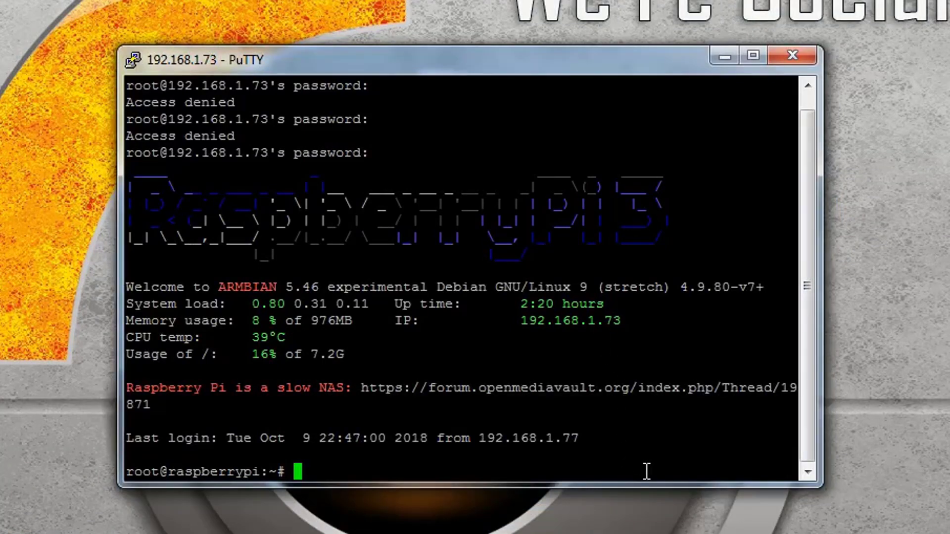
- Run apt-get update, then apt-get upgrade on the Raspberry Pi
type("apt-get ")
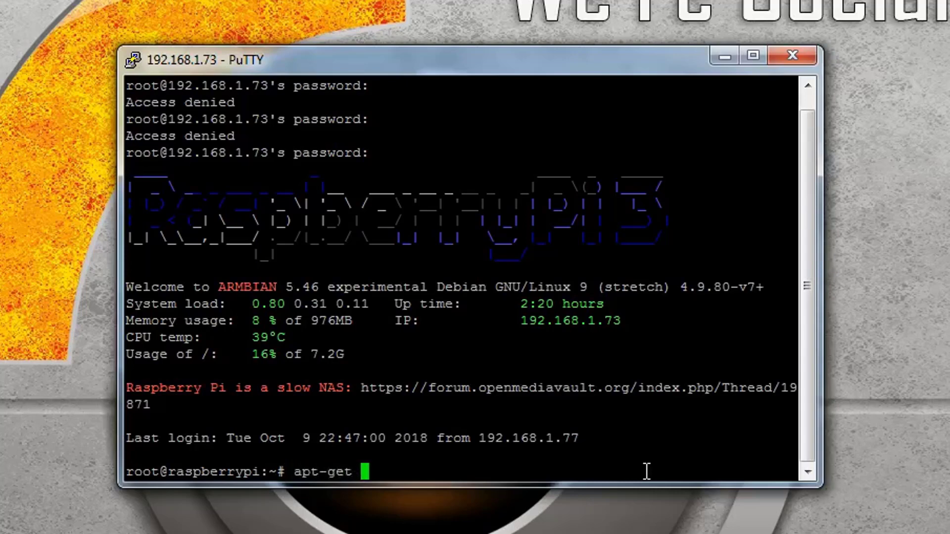
type("update")
key("Return")
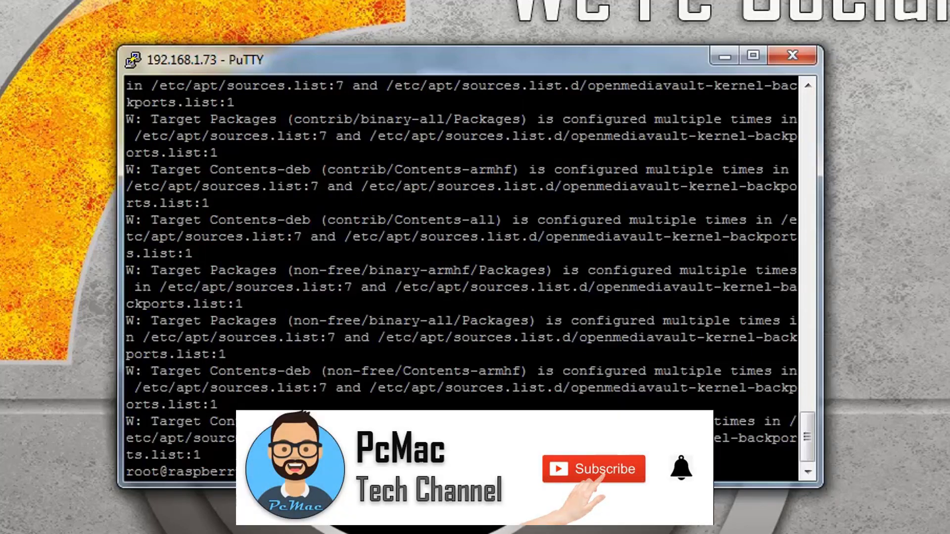
key("Return")
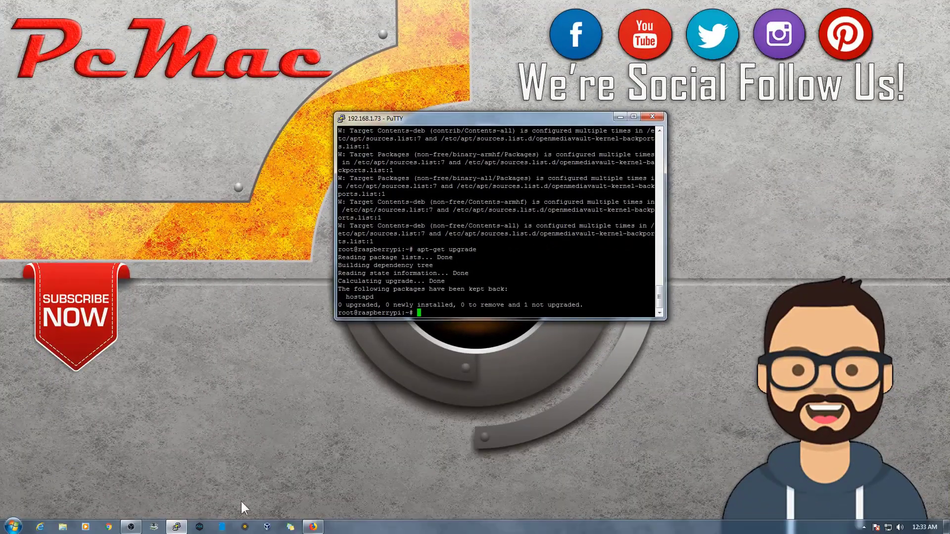
- Back in openmediavault, go to the User page and choose to add a new user
left_click(308, 524)
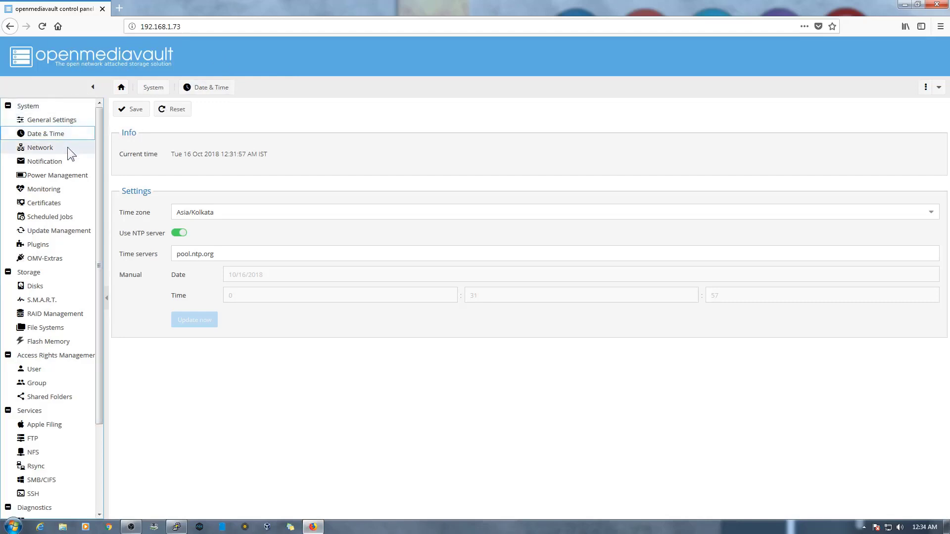
left_click_drag(98, 153, 90, 252)
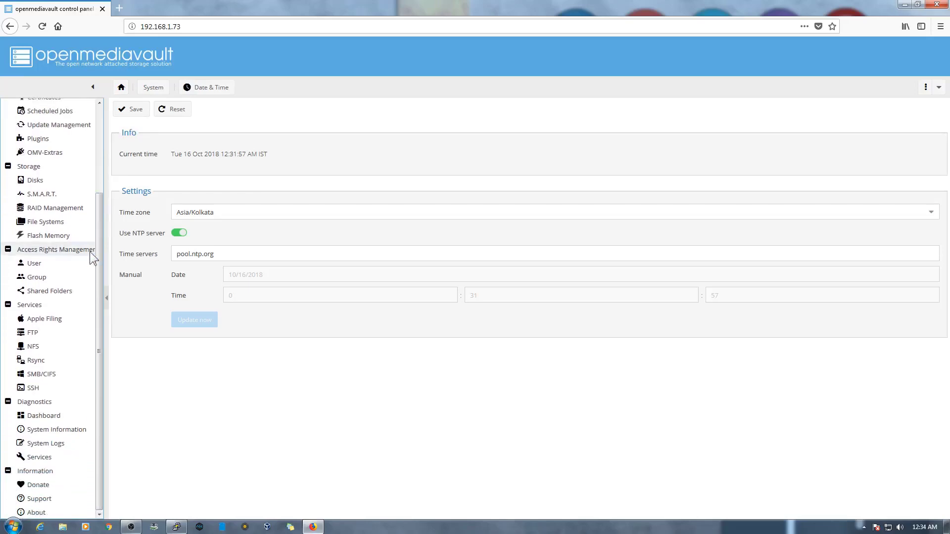
left_click(46, 265)
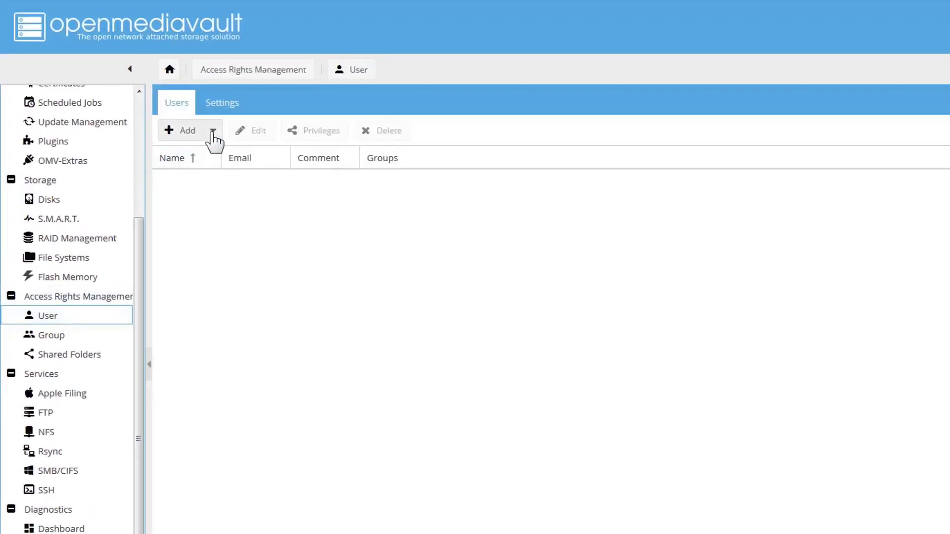
left_click(212, 132)
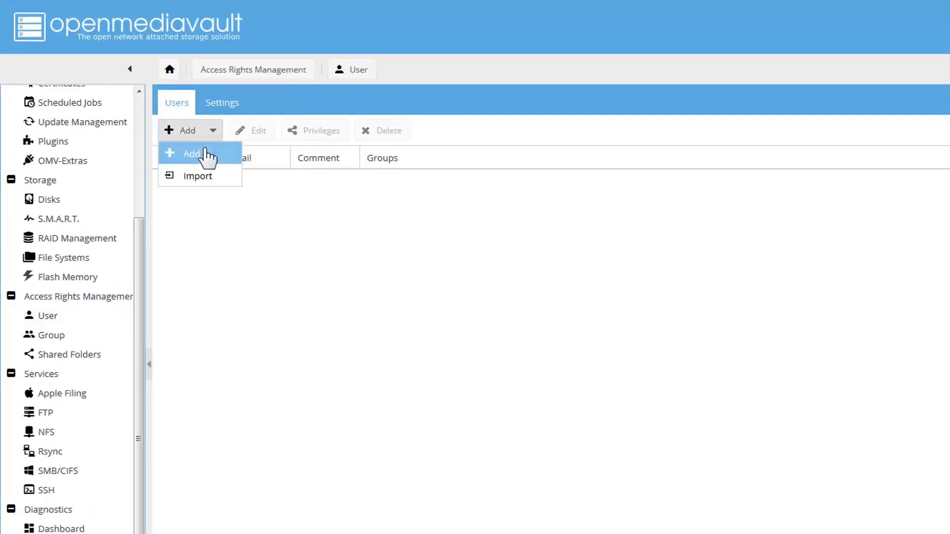
left_click(206, 154)
- Fill in the new user's name, e-mail and password, then save and apply
left_click(682, 257)
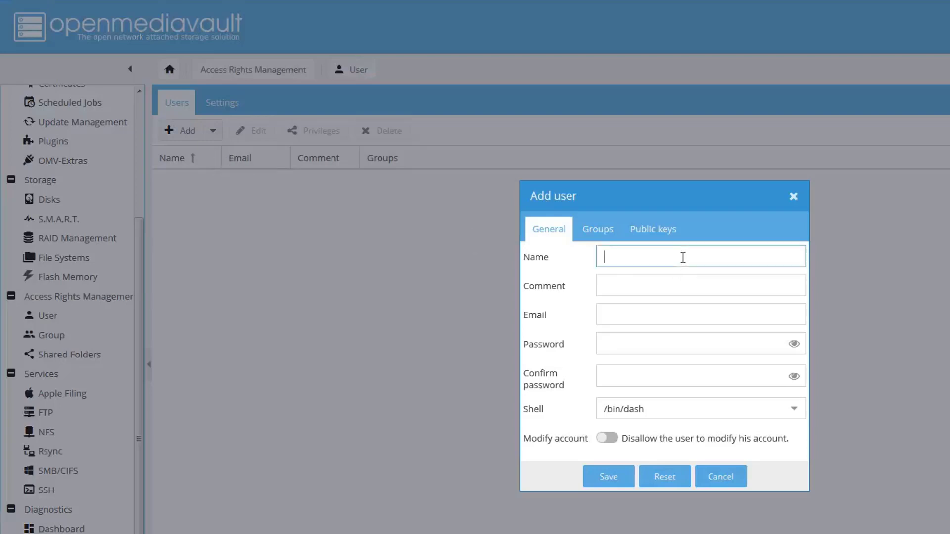
key("Tab")
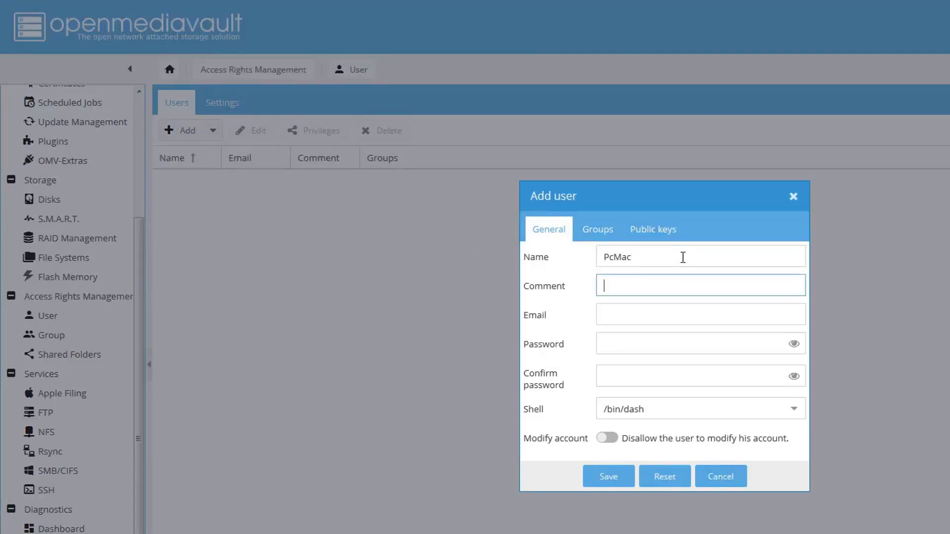
key("Tab")
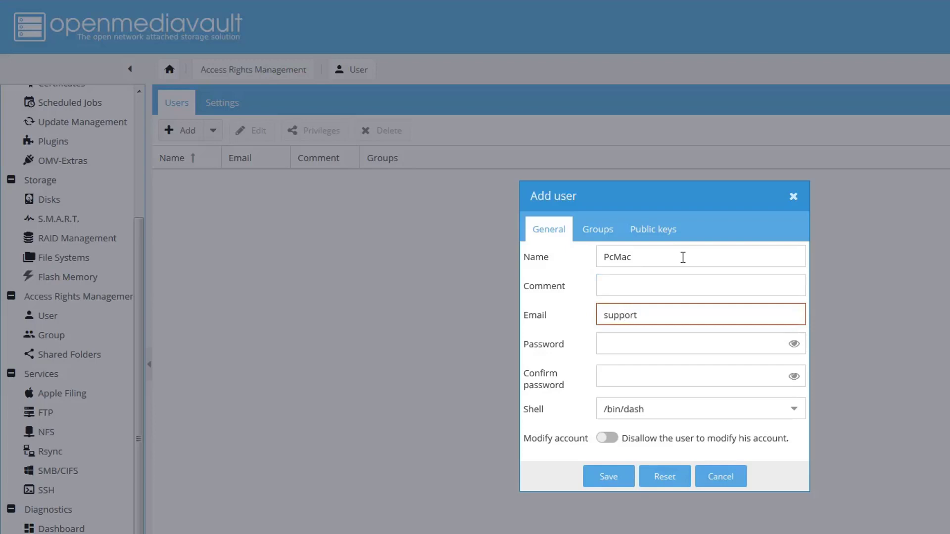
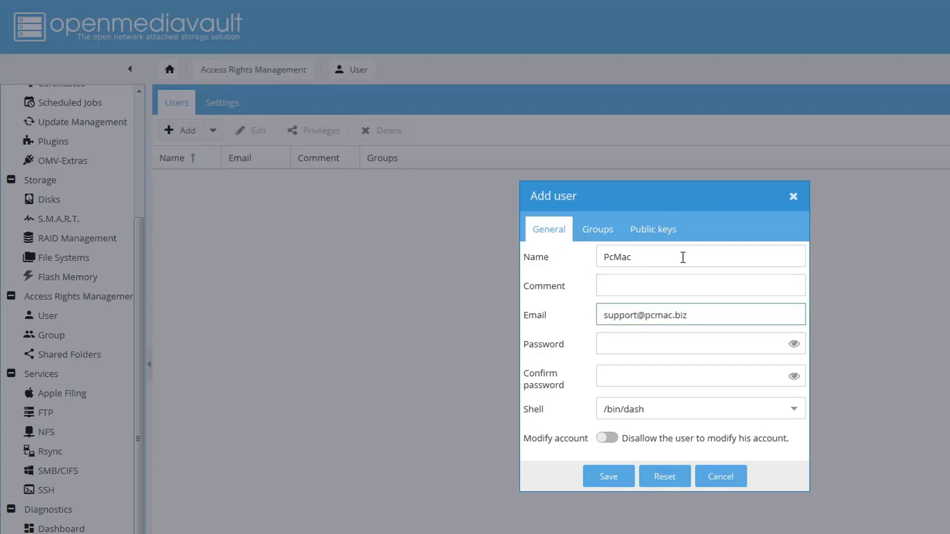
key("Tab")
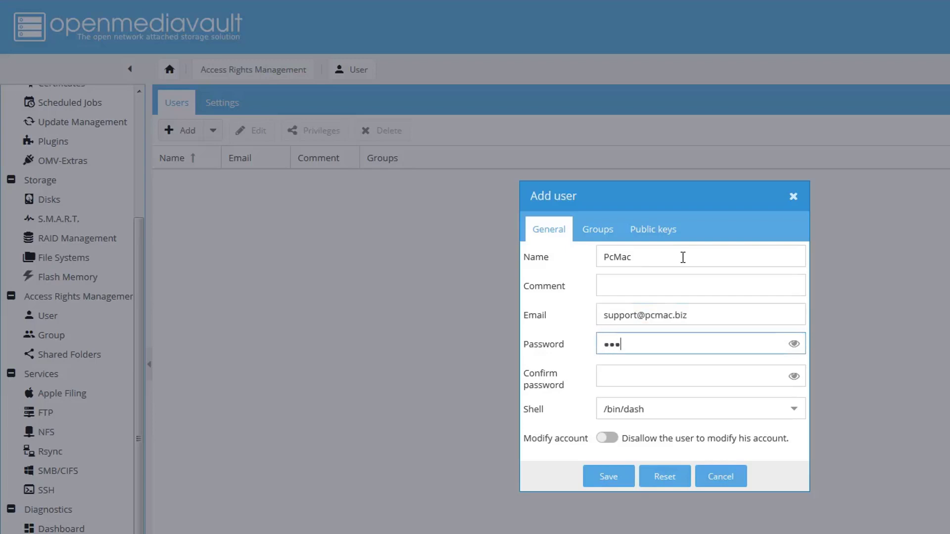
key("Tab")
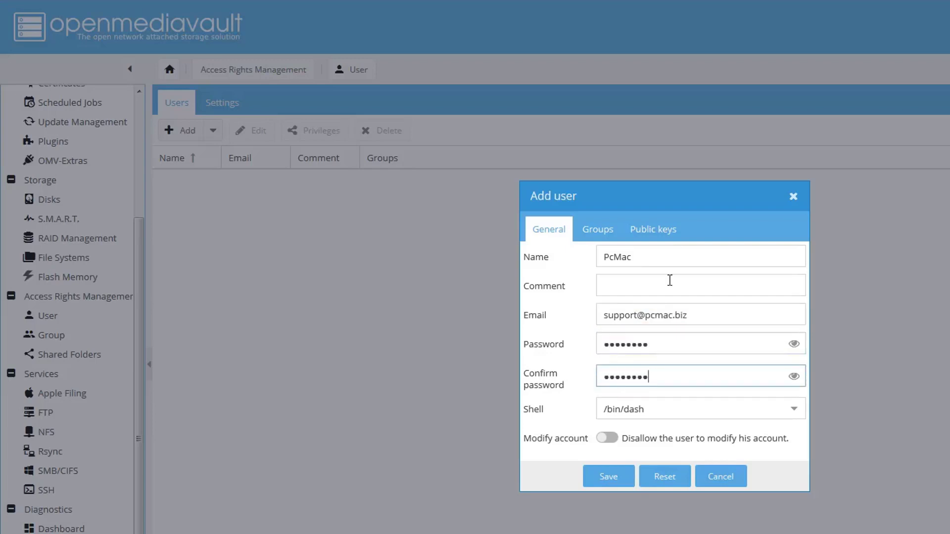
left_click(624, 479)
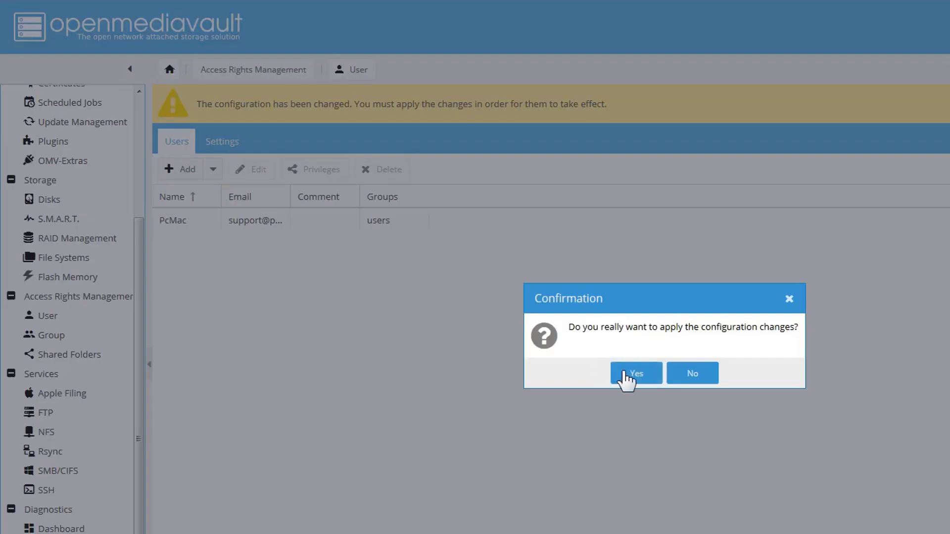
left_click(630, 373)
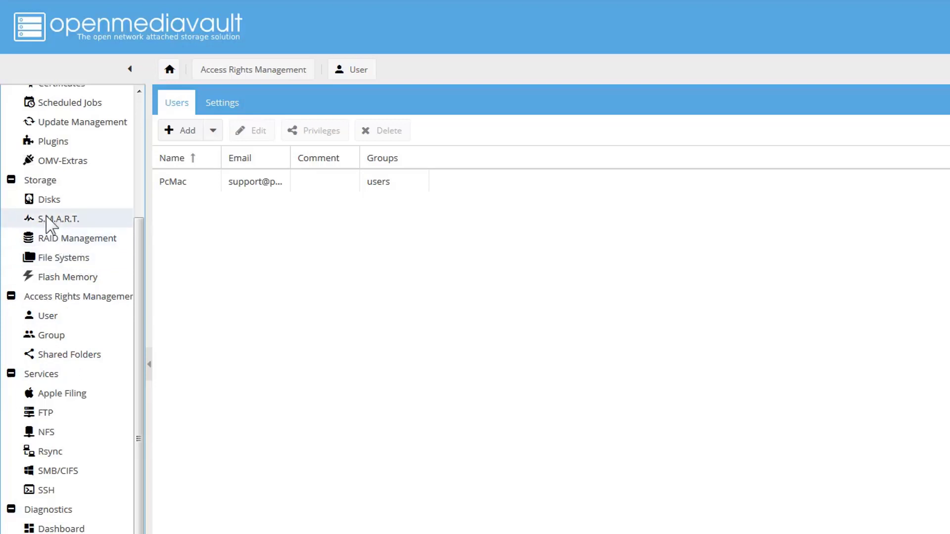
left_click(50, 200)
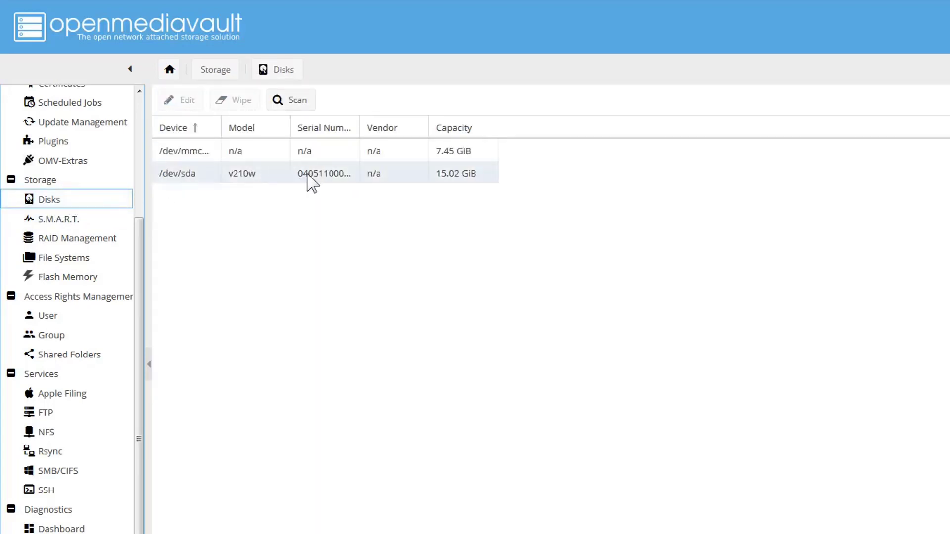
- Quick-wipe the 15.02 GiB /dev/sda disk and close the wipe log
left_click(308, 178)
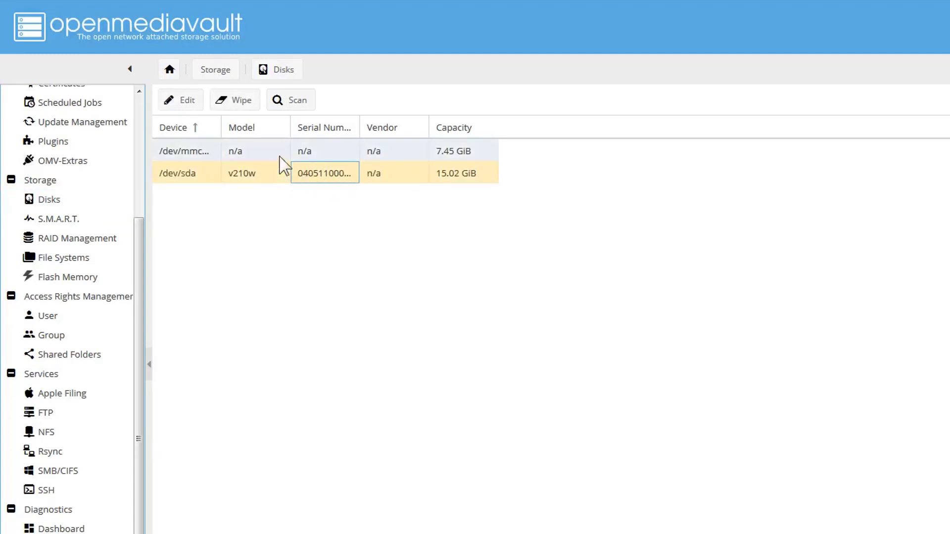
left_click(245, 106)
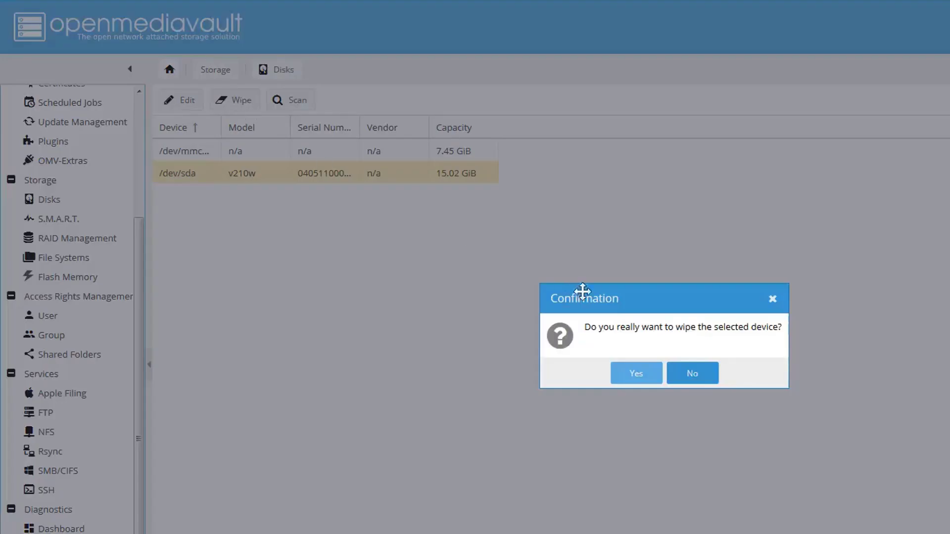
left_click(634, 381)
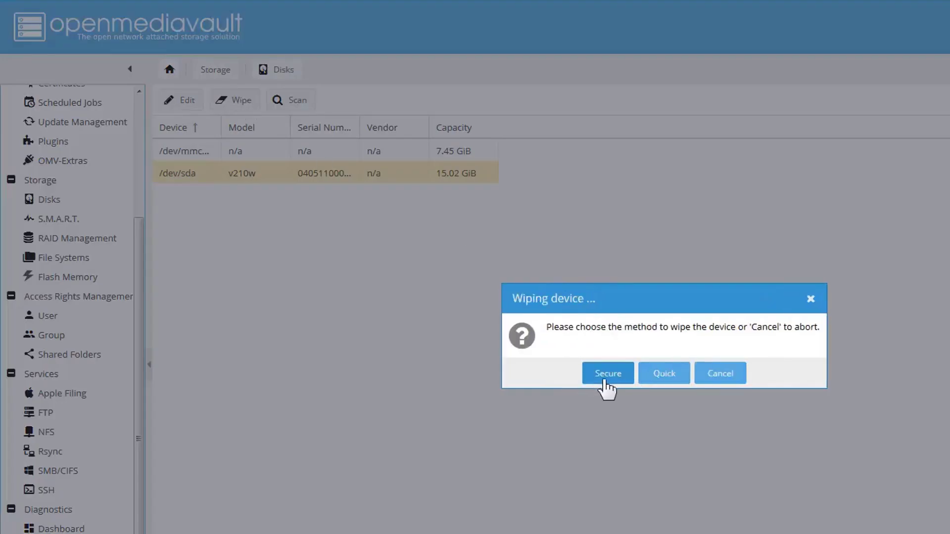
left_click(660, 381)
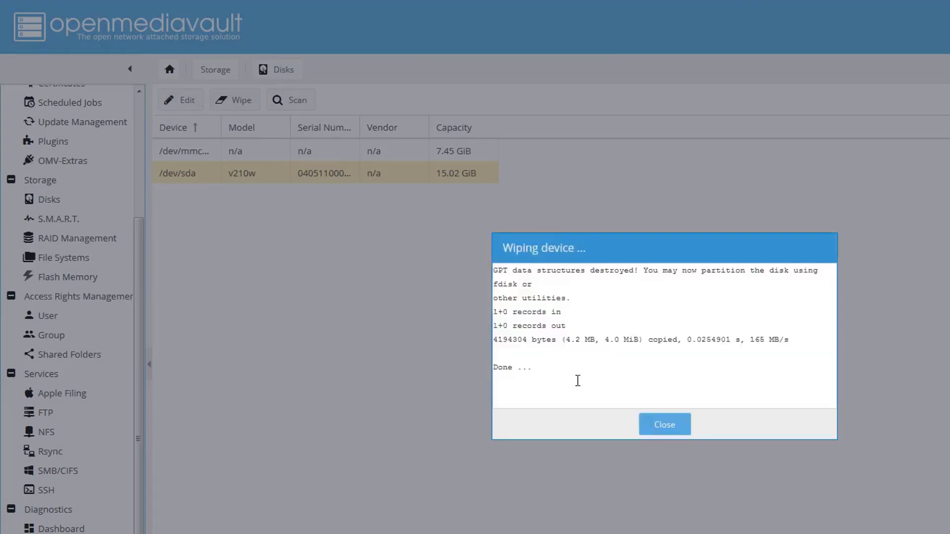
left_click(651, 429)
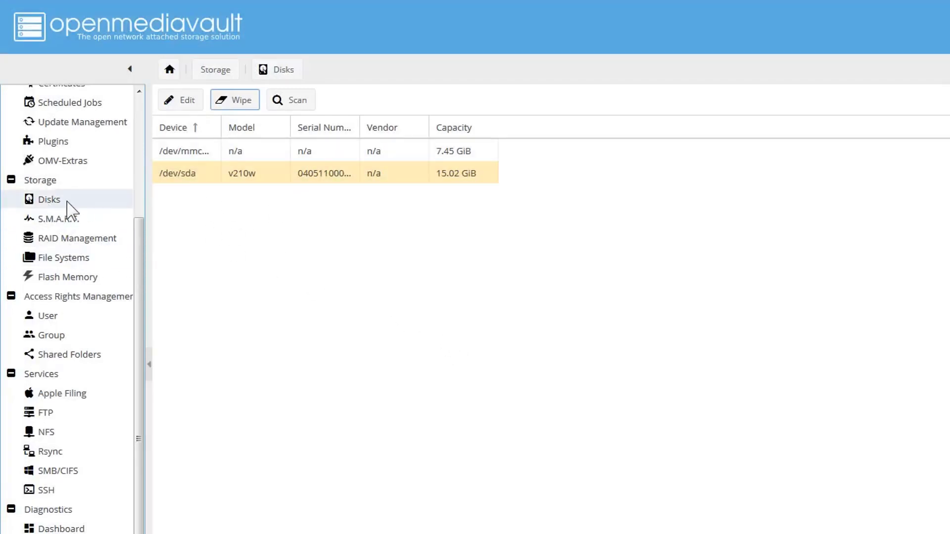
- Format the 15.02 GiB /dev/sda disk as an EXT4 file system labelled Cloud
left_click(58, 260)
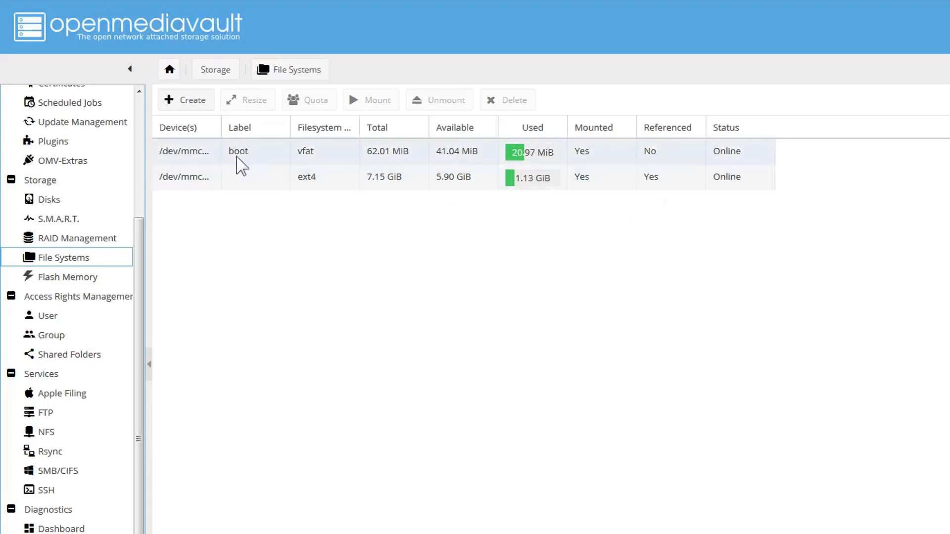
left_click(201, 103)
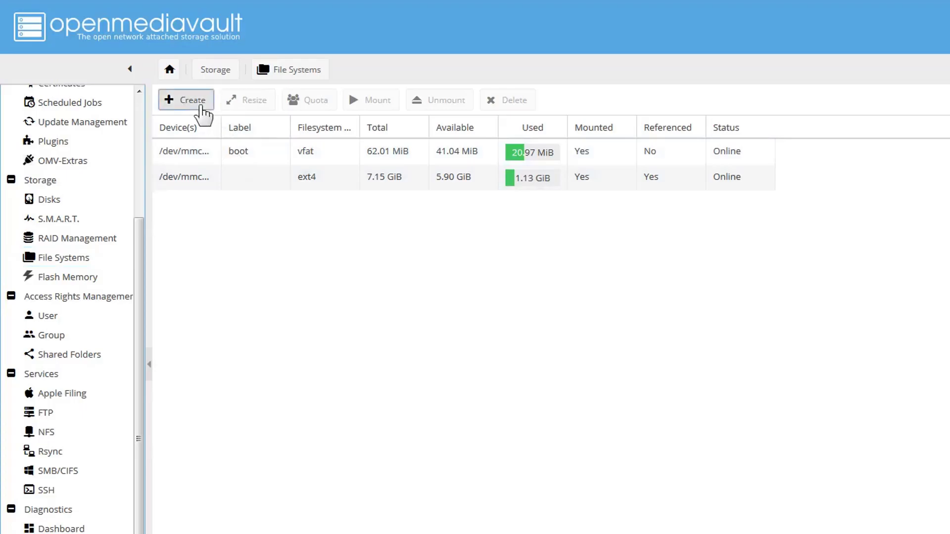
left_click(823, 304)
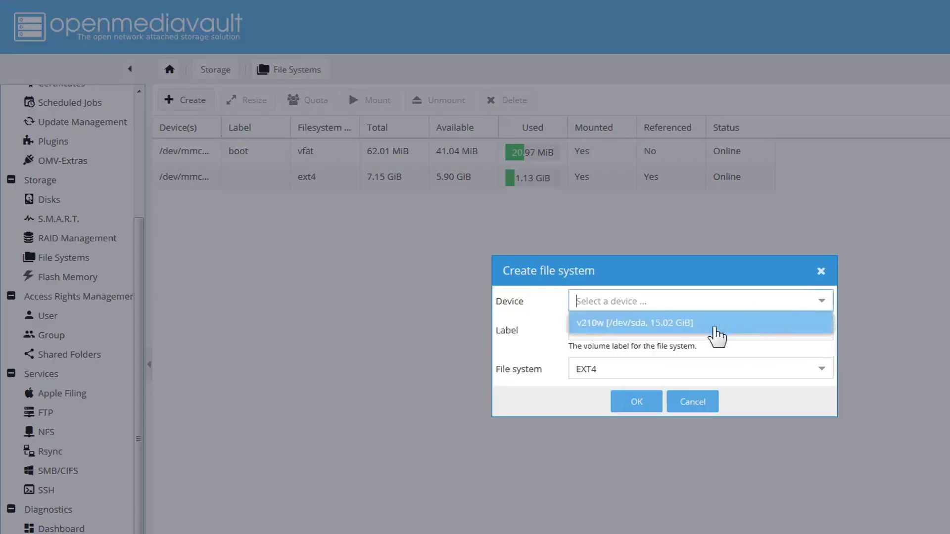
left_click(715, 326)
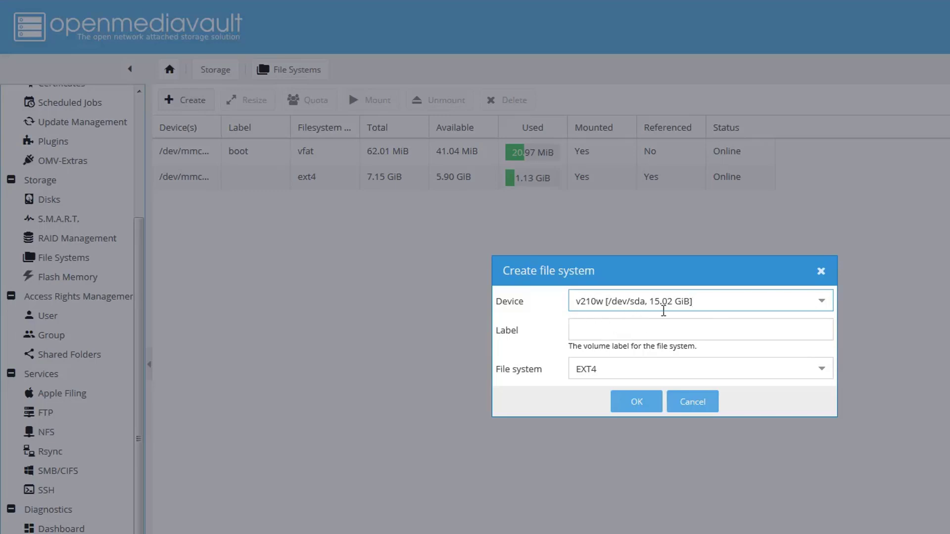
left_click(637, 329)
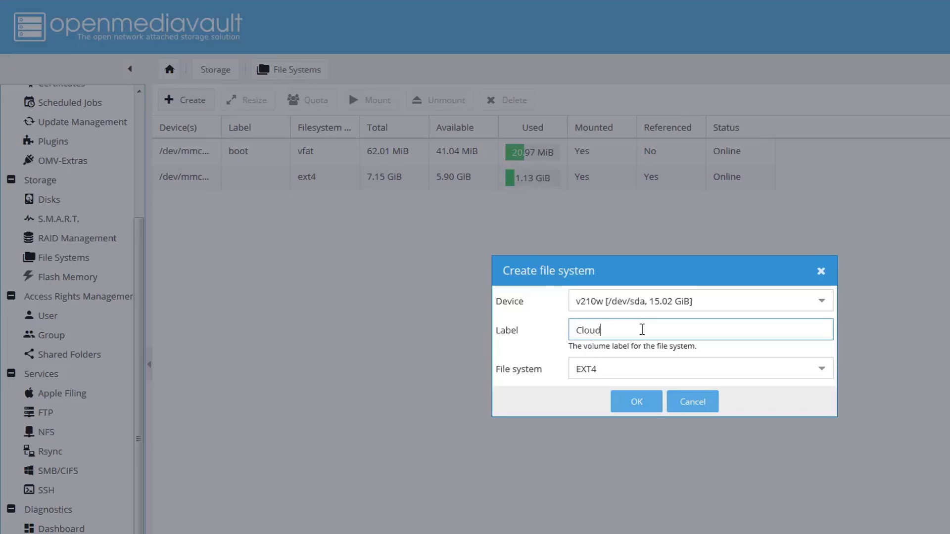
left_click(631, 403)
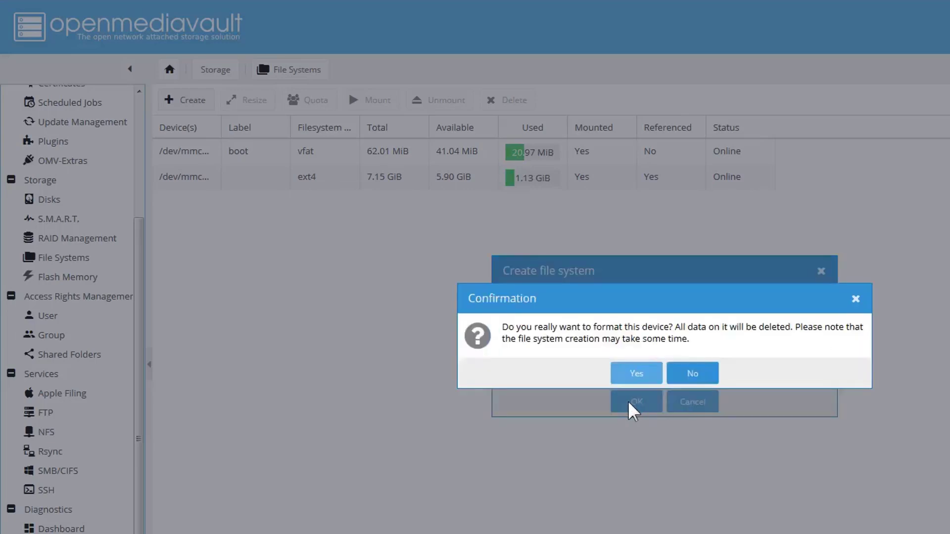
left_click(638, 387)
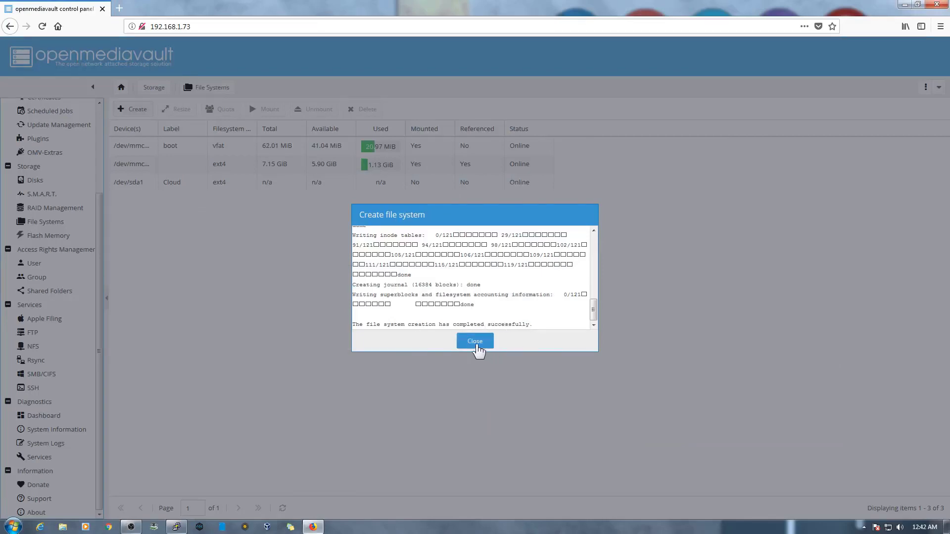
left_click(475, 341)
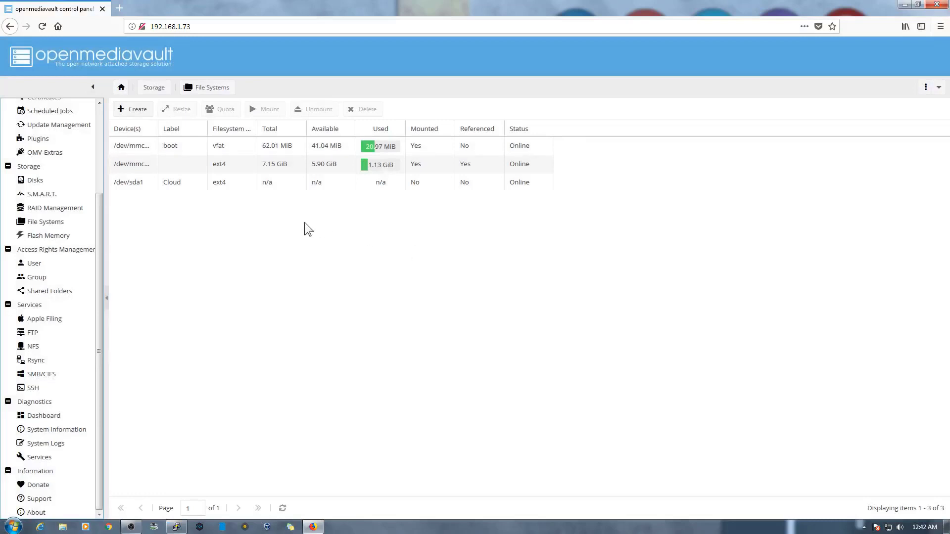
- Mount the /dev/sda1 Cloud file system and apply the pending configuration changes
left_click(286, 184)
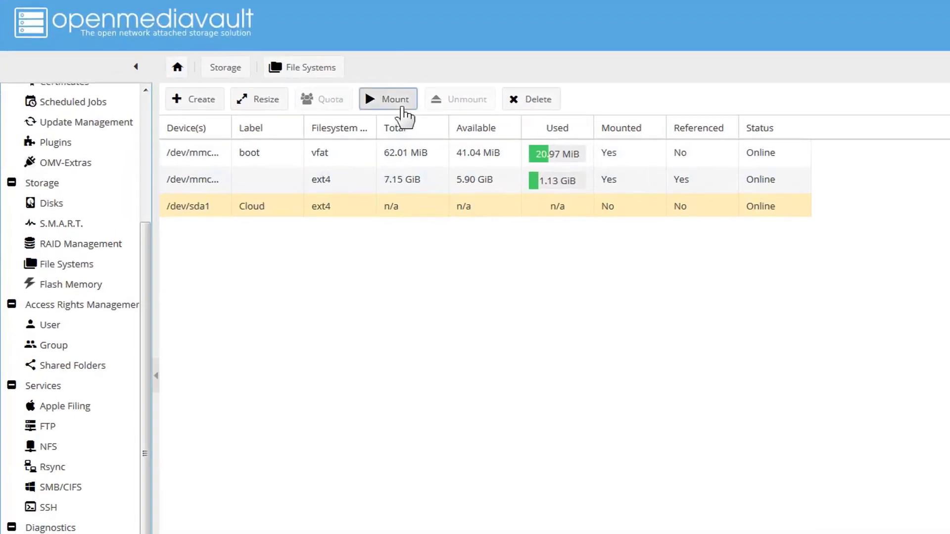
left_click(402, 101)
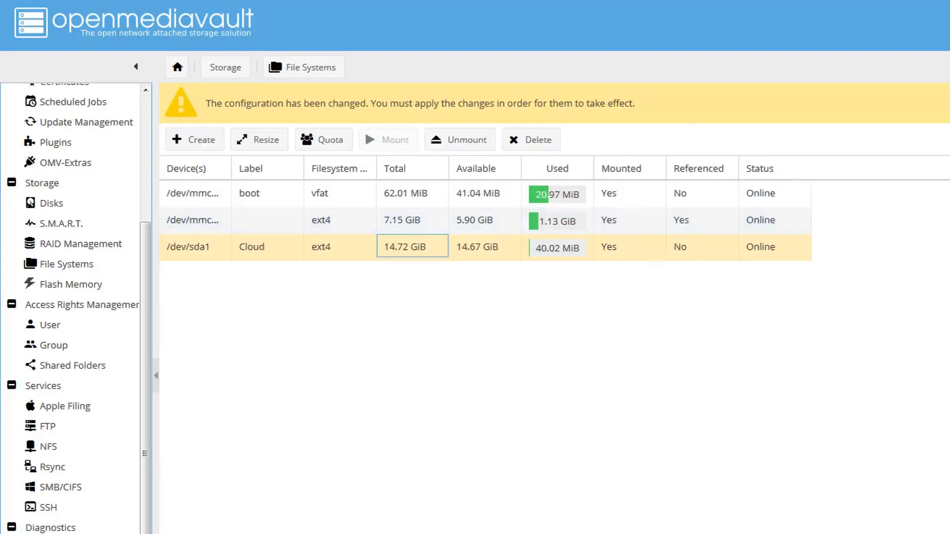
left_click(947, 103)
left_click(664, 391)
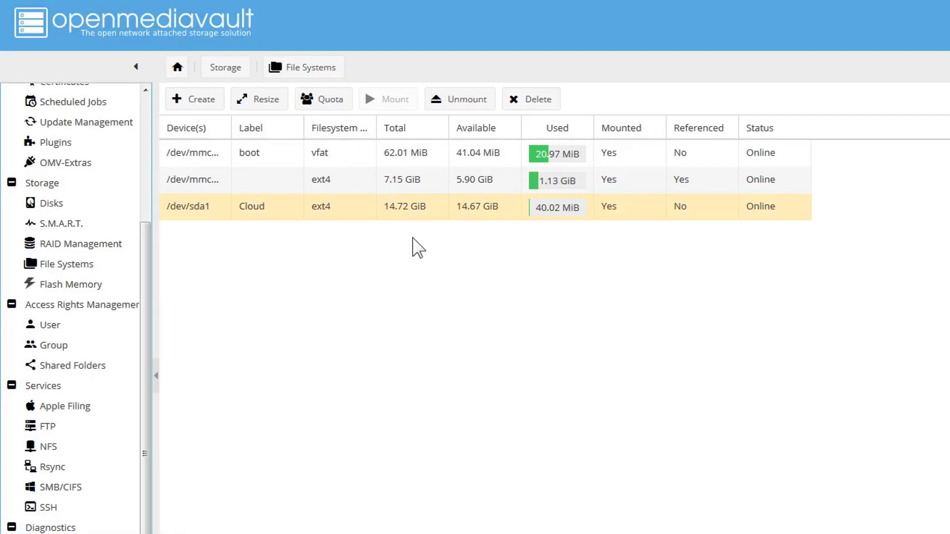
key("super+r")
type("\\\\1")
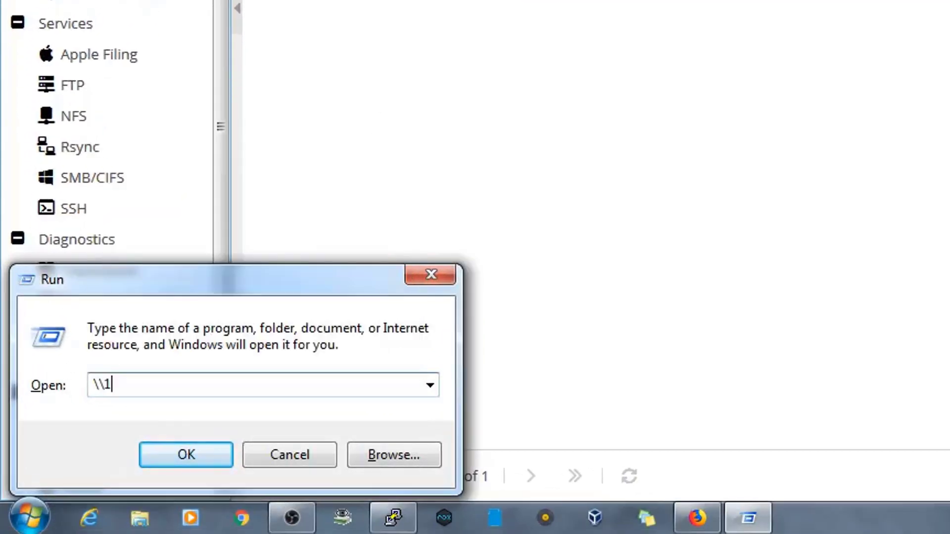
type("92.168")
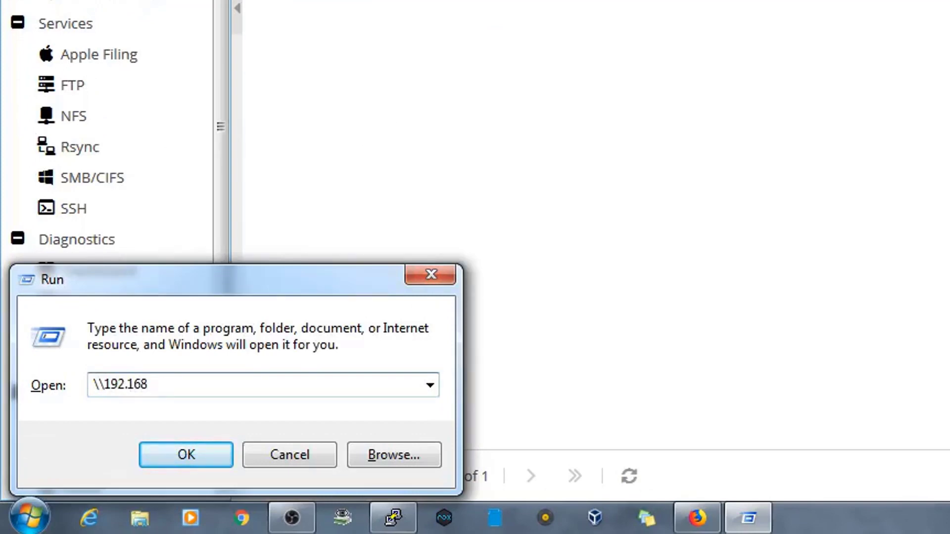
type(".1.73")
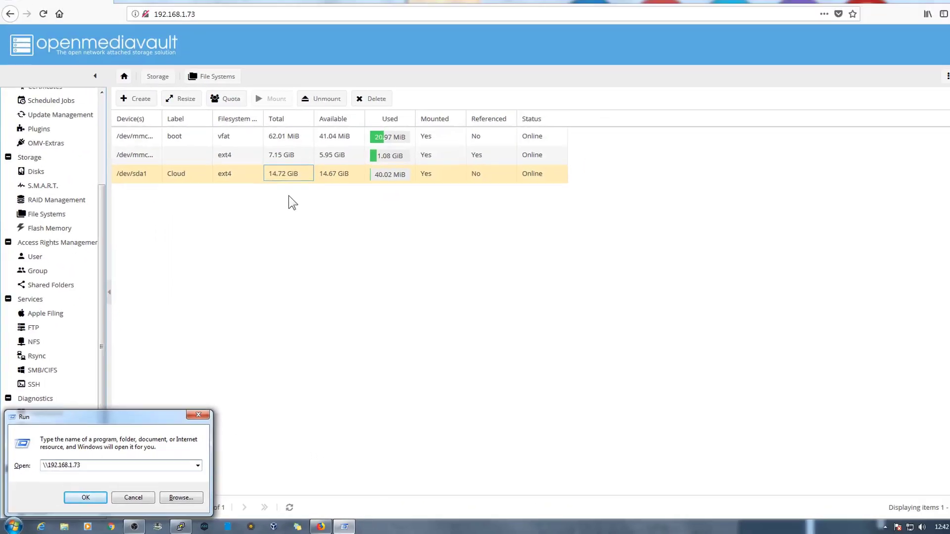
key("Return")
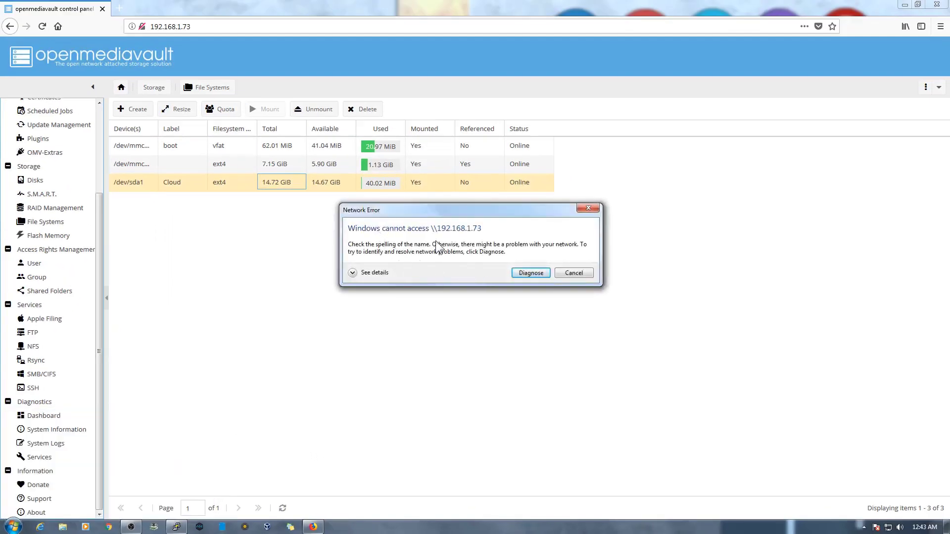
left_click(574, 273)
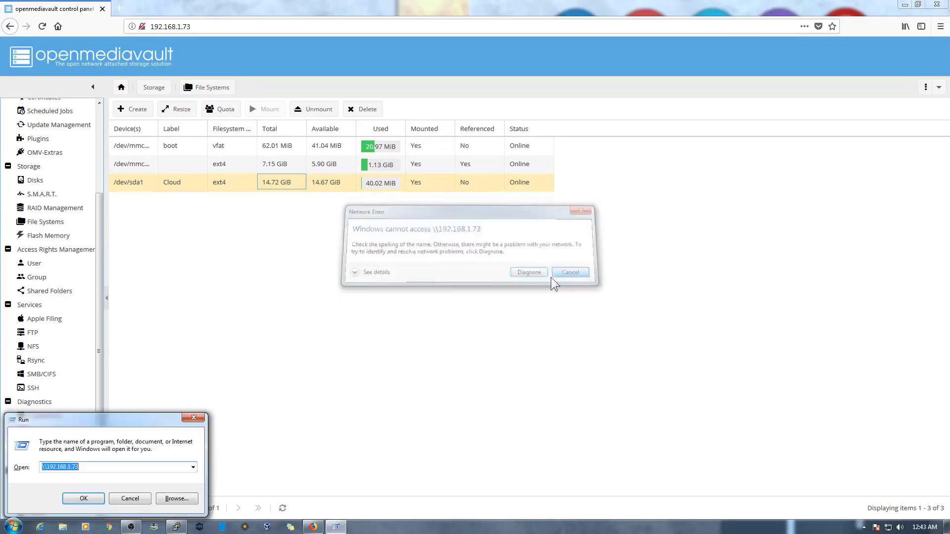
key("Escape")
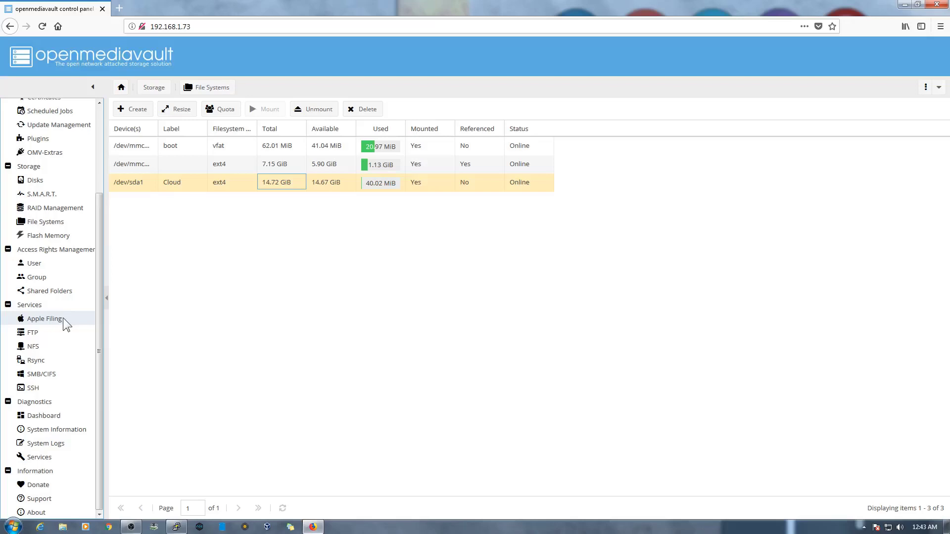
- Enable the FTP service, save it and apply the changes
left_click(46, 335)
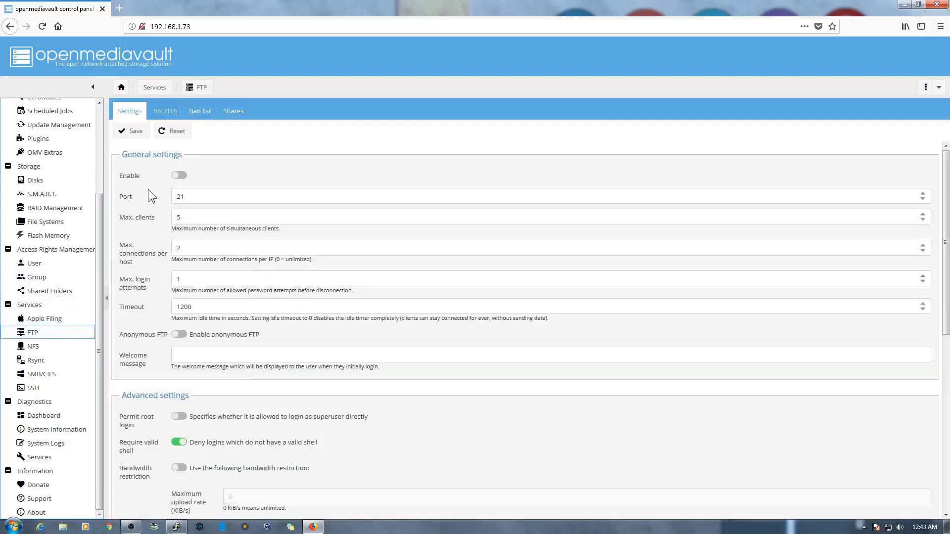
left_click(184, 175)
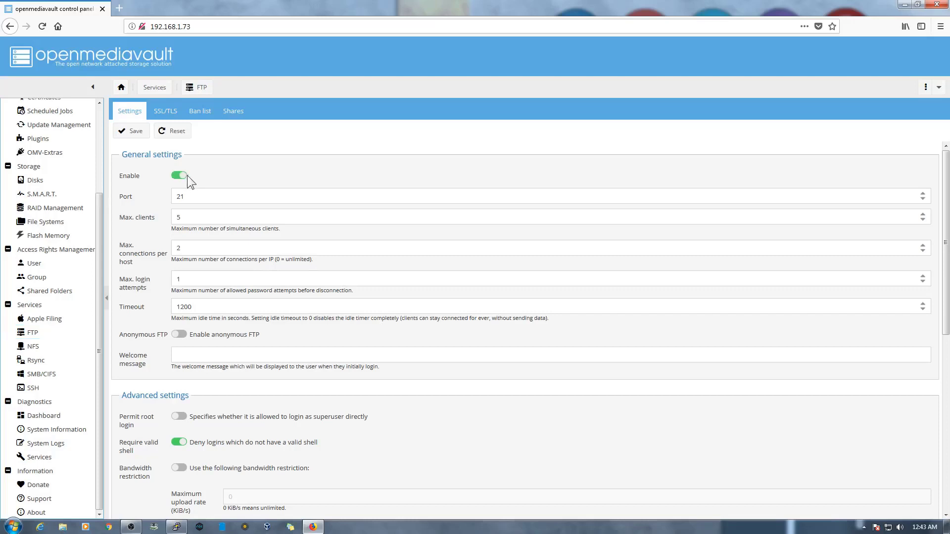
left_click(135, 132)
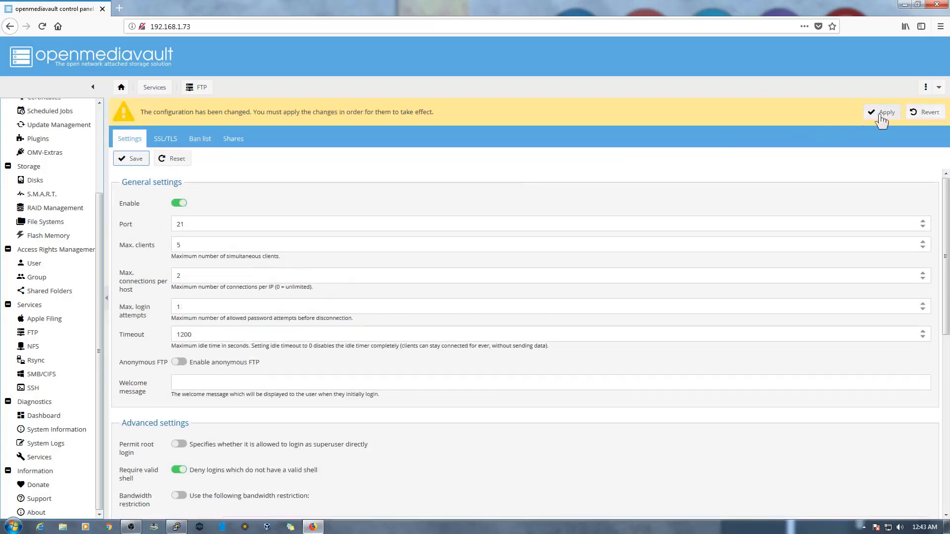
left_click(882, 112)
left_click(452, 303)
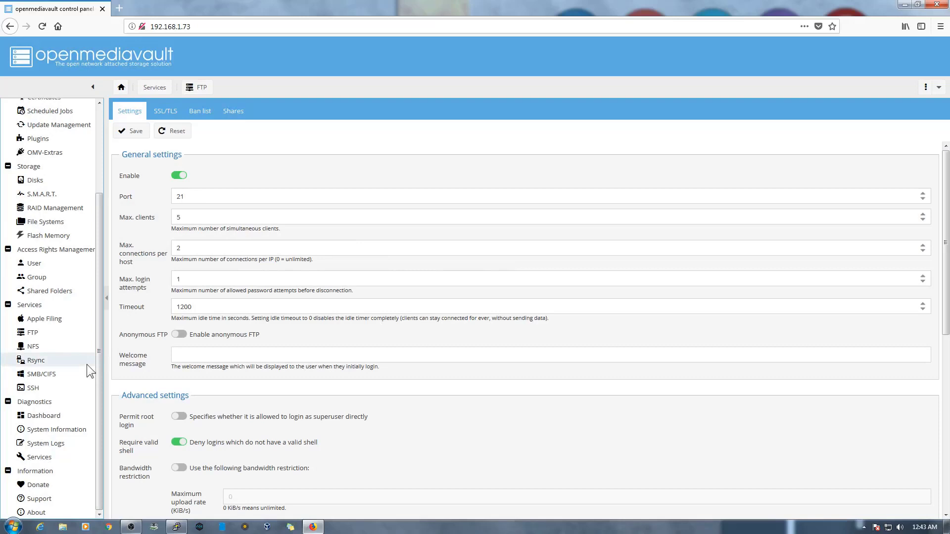
- Enable the SMB/CIFS service, save it and apply the changes
left_click(58, 374)
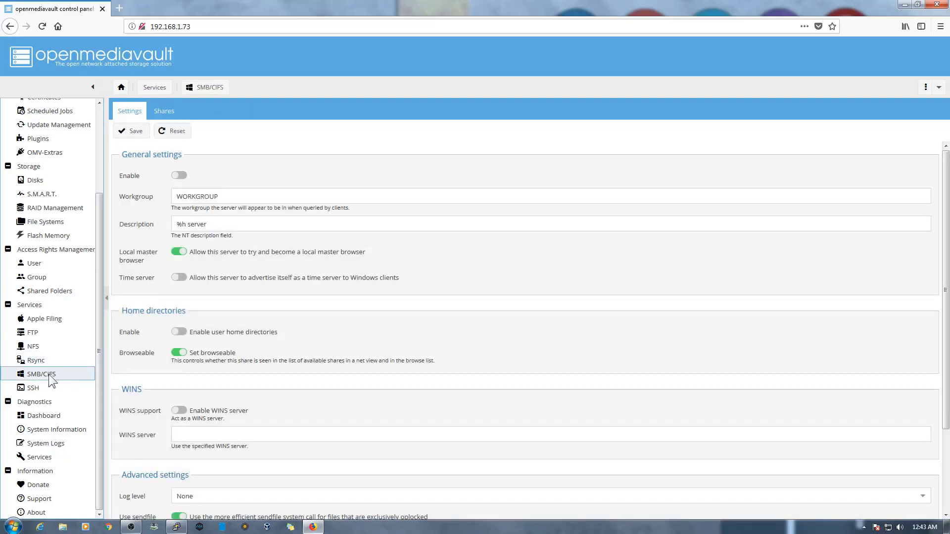
left_click(181, 175)
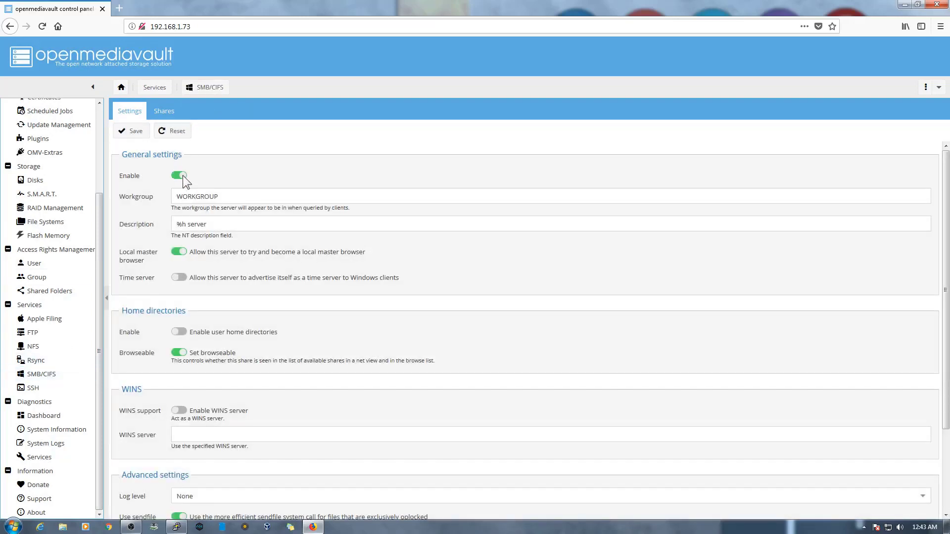
left_click(131, 140)
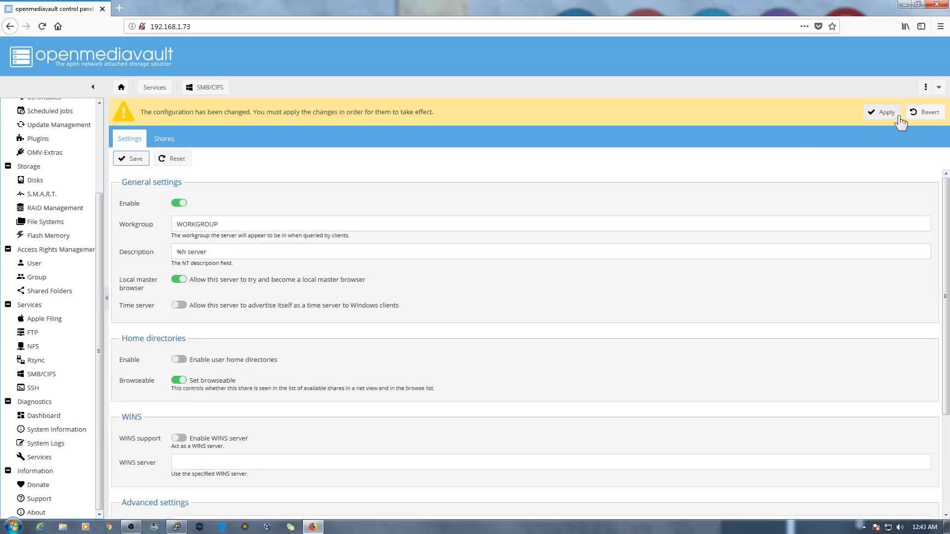
left_click(884, 112)
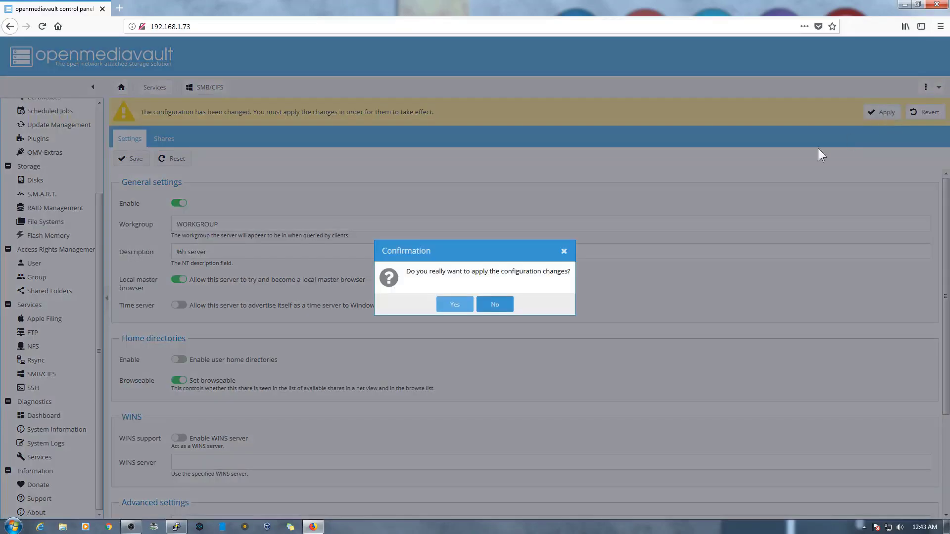
left_click(456, 302)
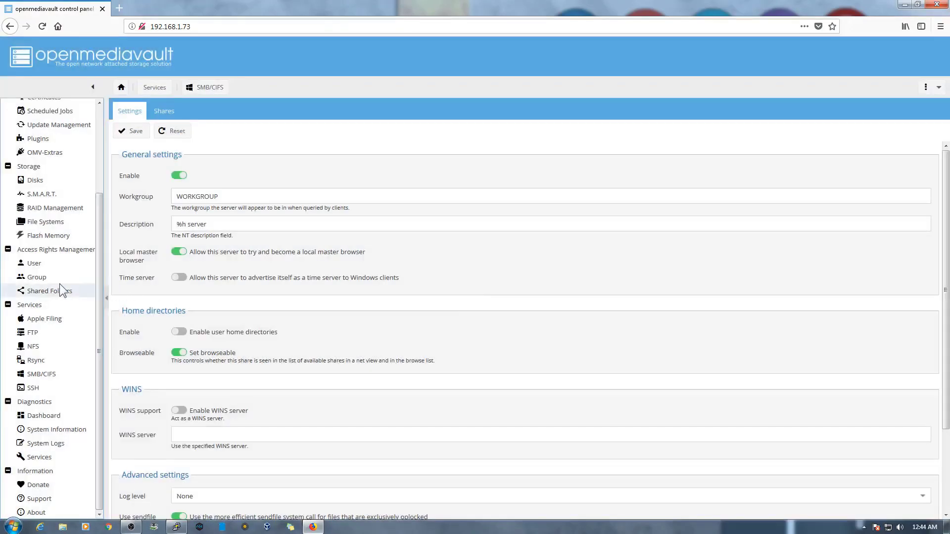
- Add a shared folder named www on the Cloud device and apply the changes
left_click(55, 292)
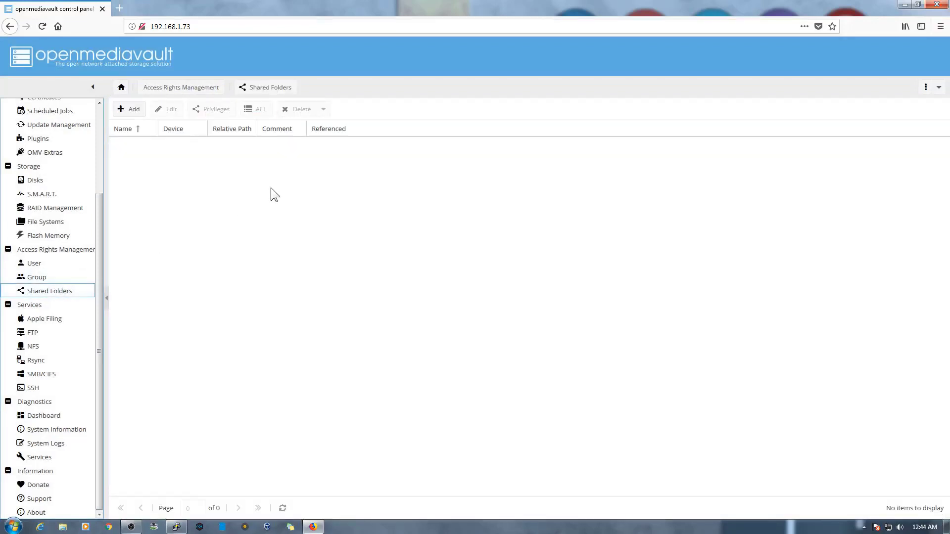
left_click(135, 113)
left_click(450, 207)
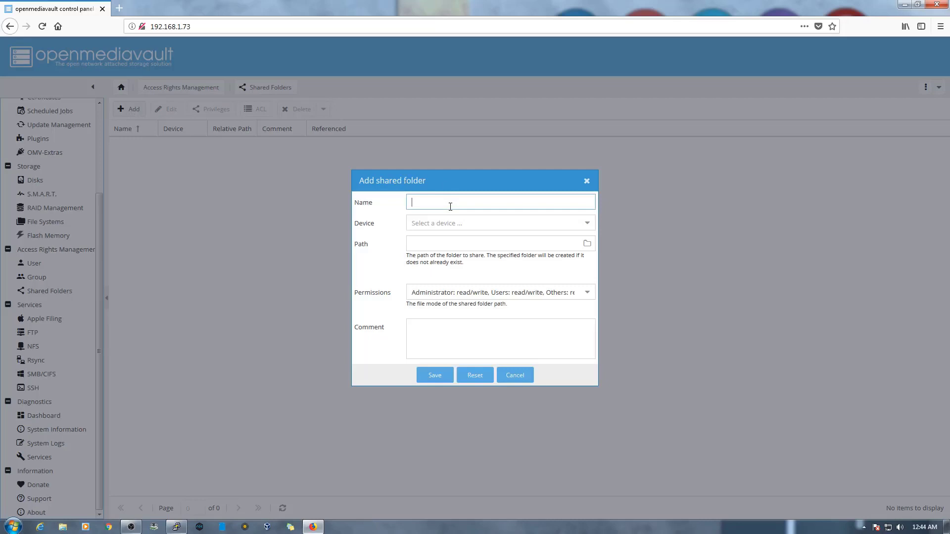
type("www")
left_click(589, 225)
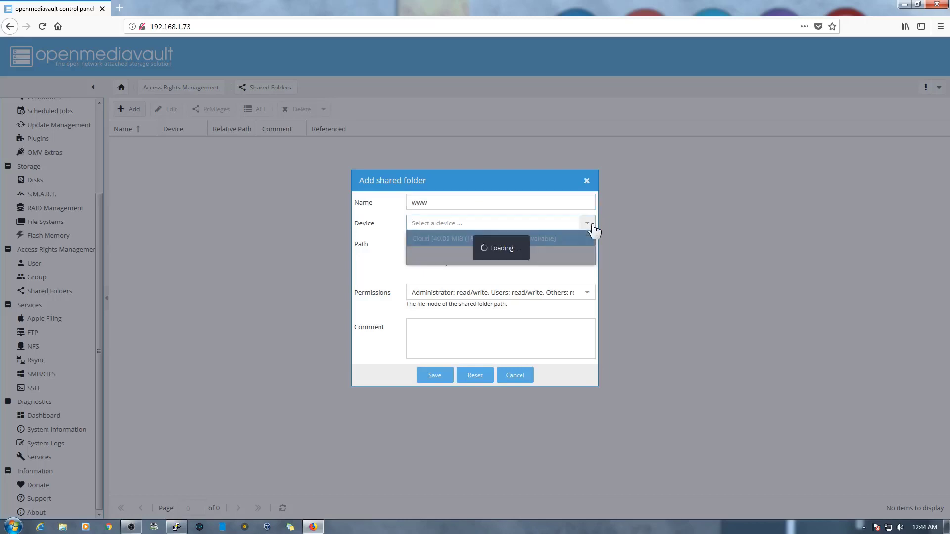
left_click(556, 241)
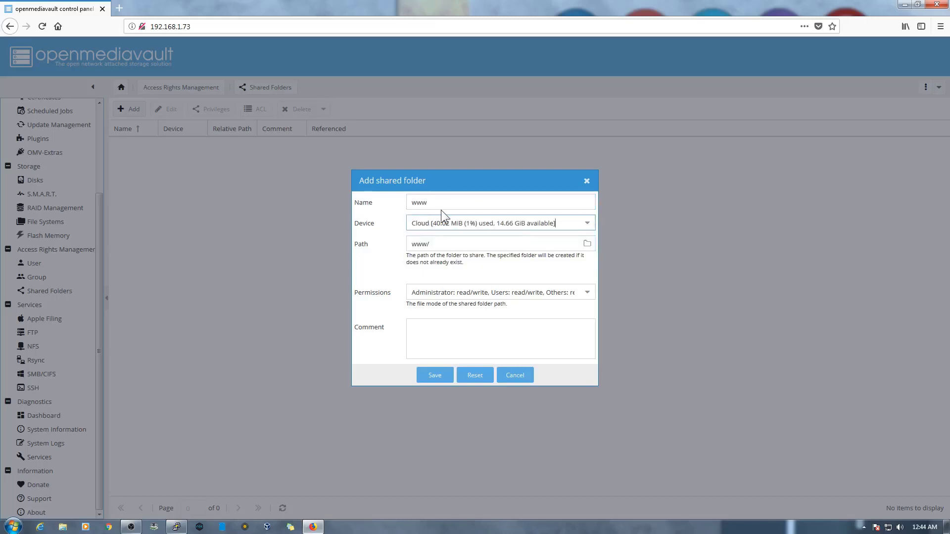
left_click(436, 375)
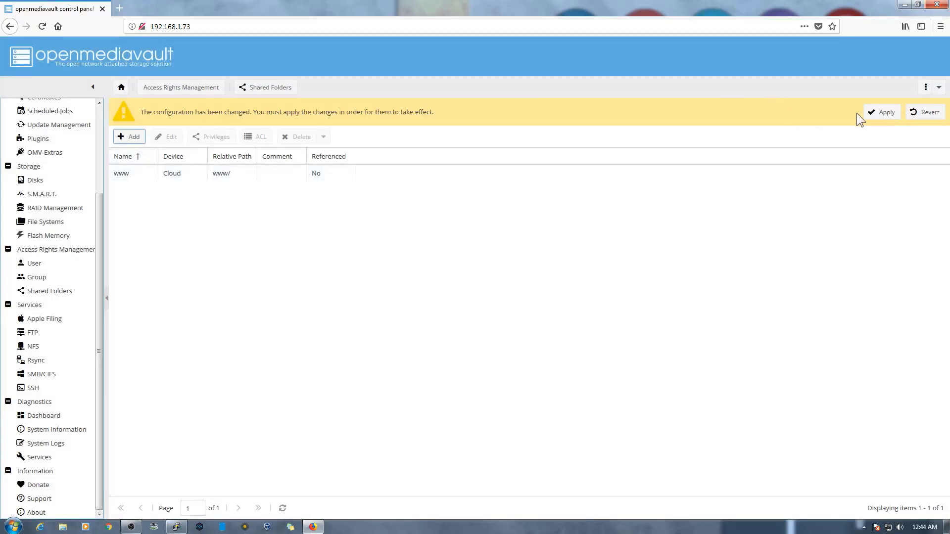
left_click(867, 113)
left_click(462, 304)
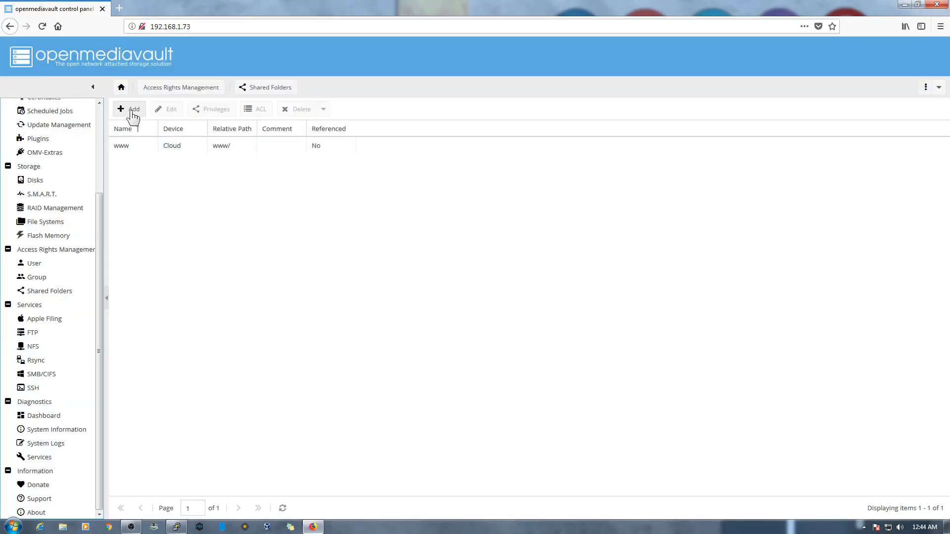
- Add a Movies shared folder on Cloud, apply, then begin a new folder named Songs
left_click(130, 109)
left_click(450, 200)
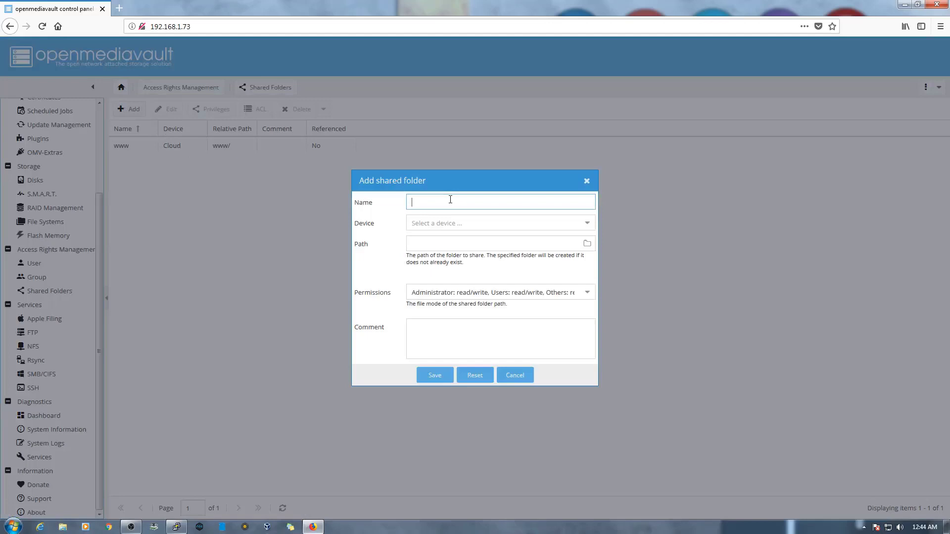
type("Movies")
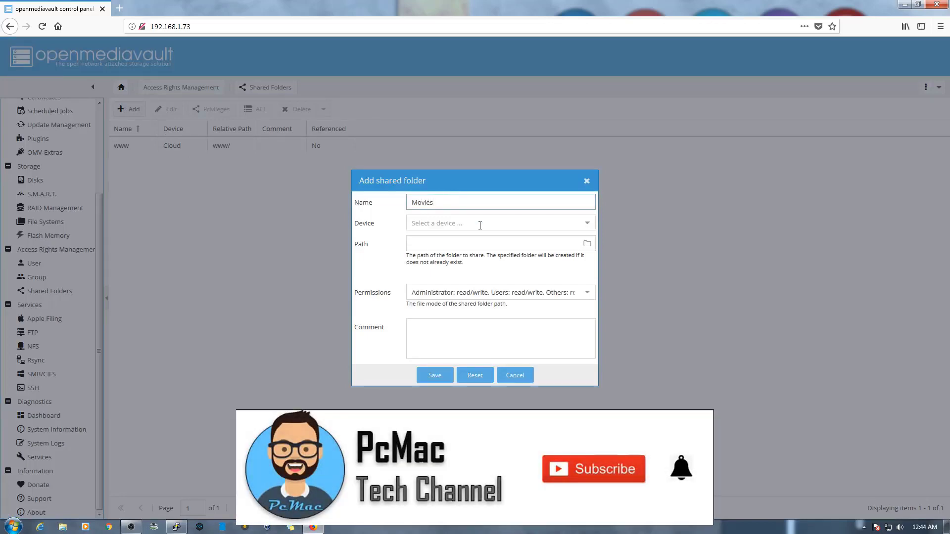
left_click(480, 224)
left_click(448, 239)
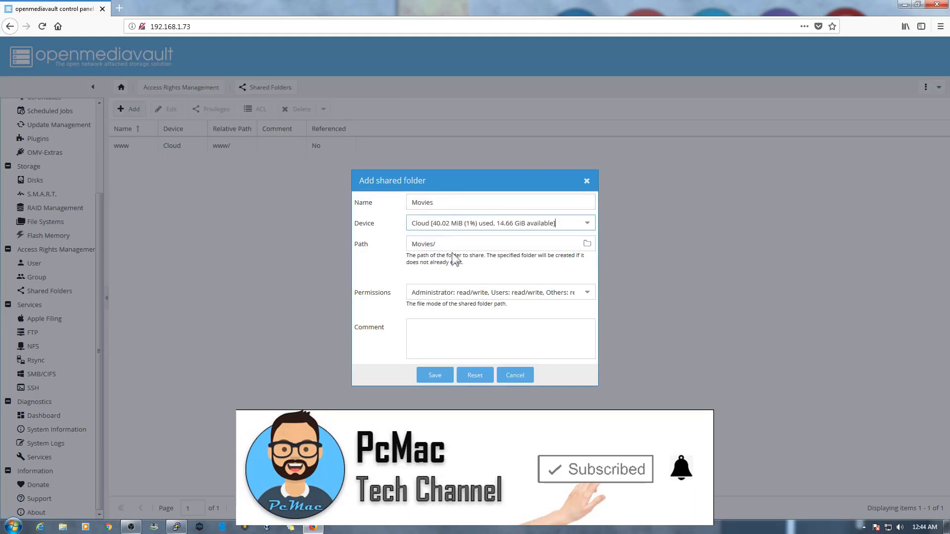
left_click(434, 377)
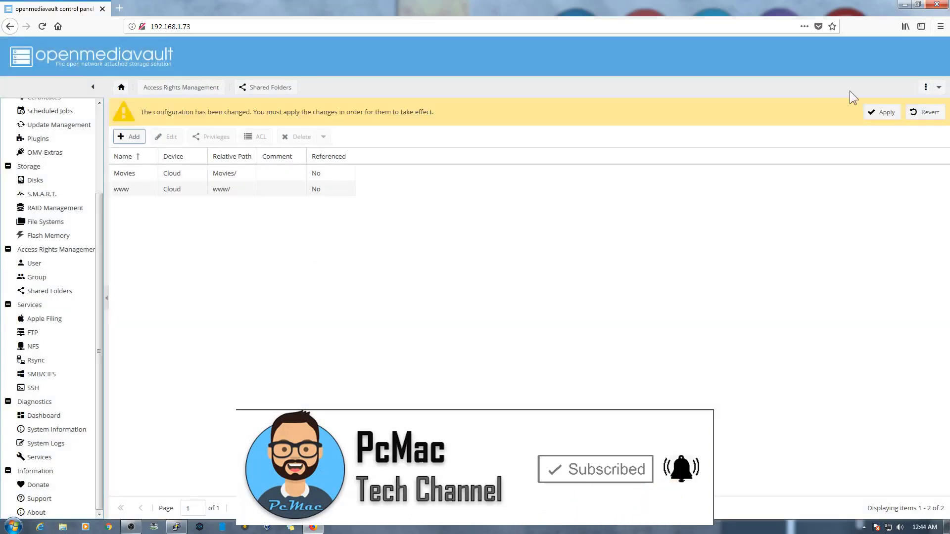
left_click(880, 113)
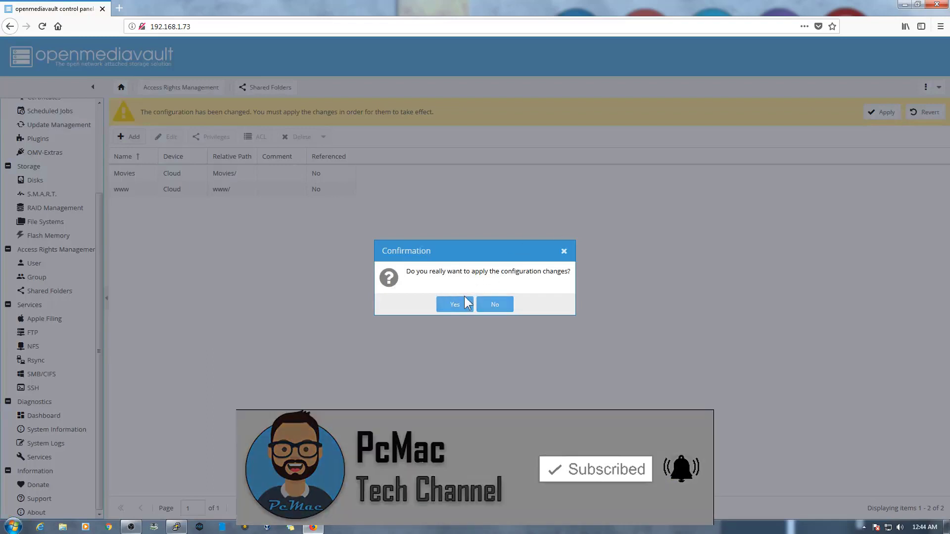
left_click(455, 305)
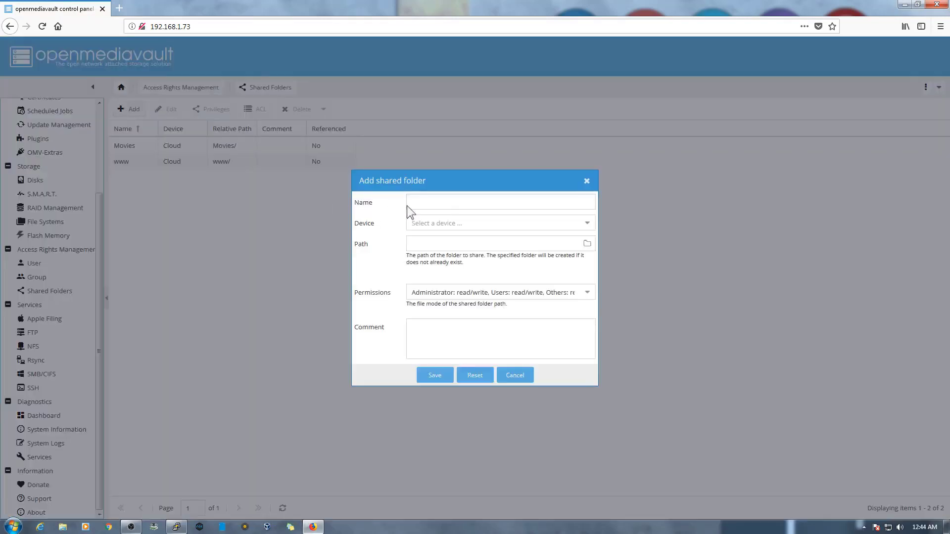
left_click(422, 203)
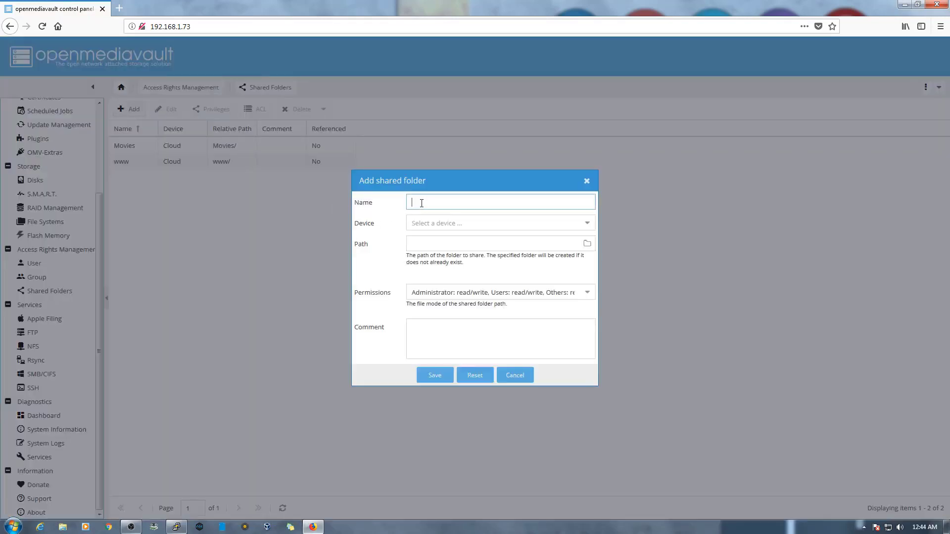
type("Songs")
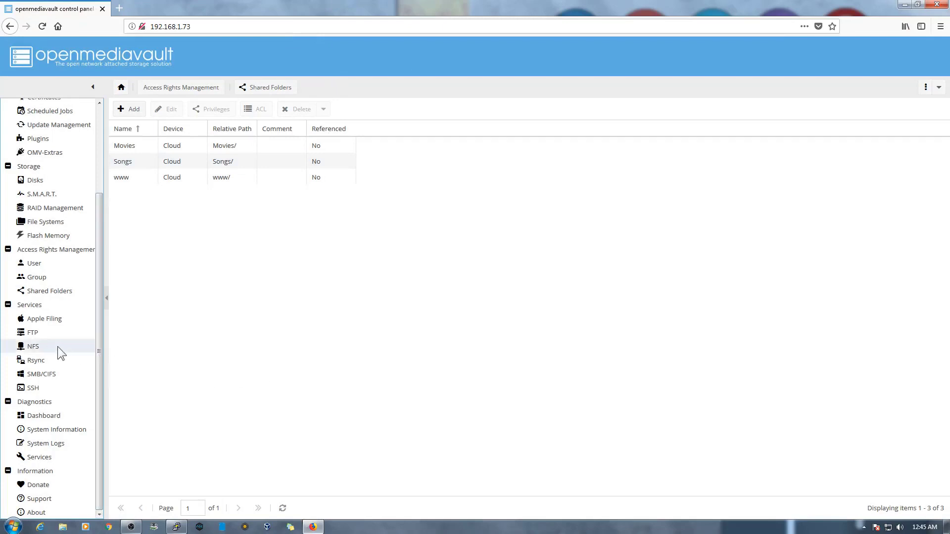
- Add the Movies shared folder as an FTP share on the FTP Shares tab
left_click(50, 334)
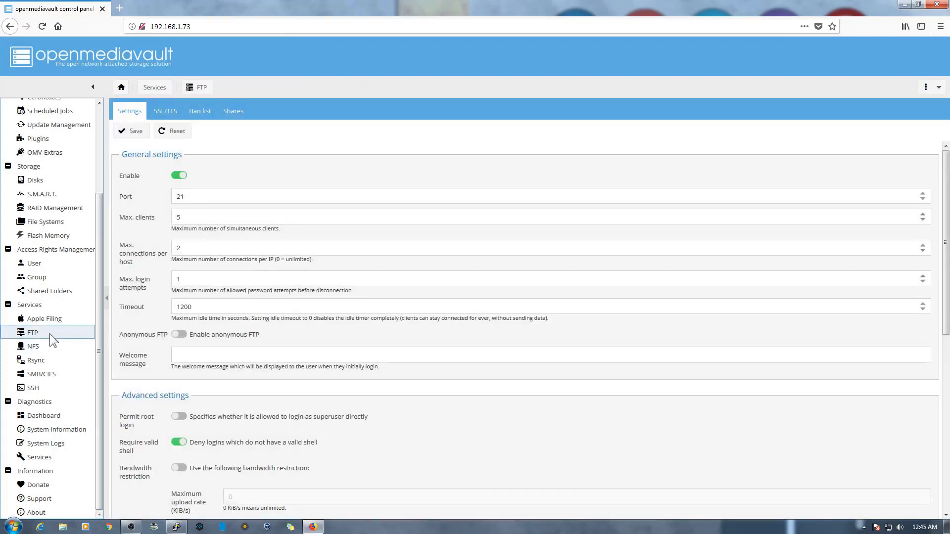
left_click(237, 116)
left_click(132, 131)
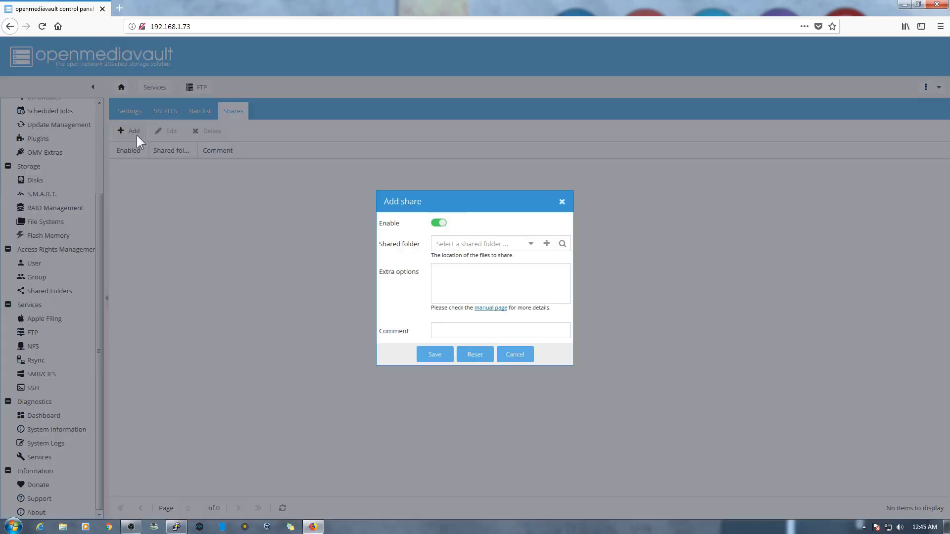
left_click(531, 243)
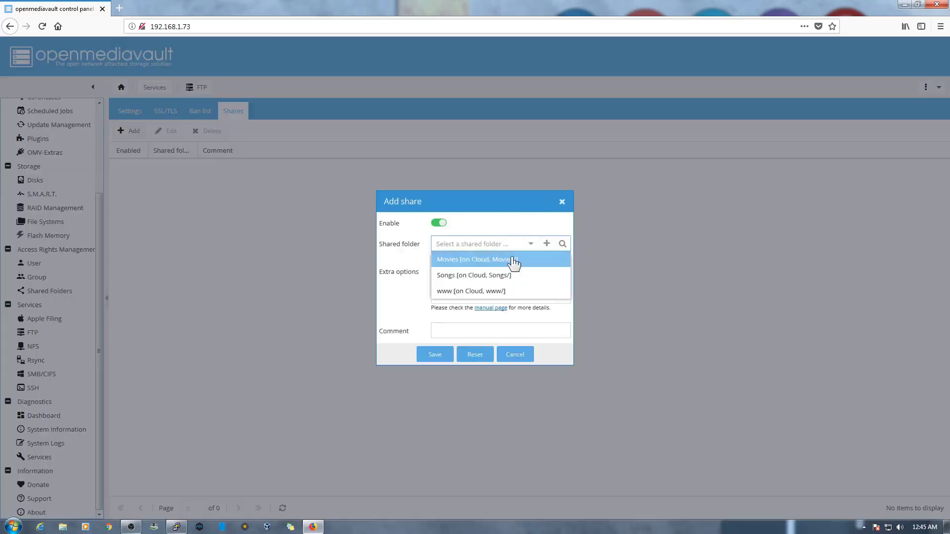
left_click(512, 259)
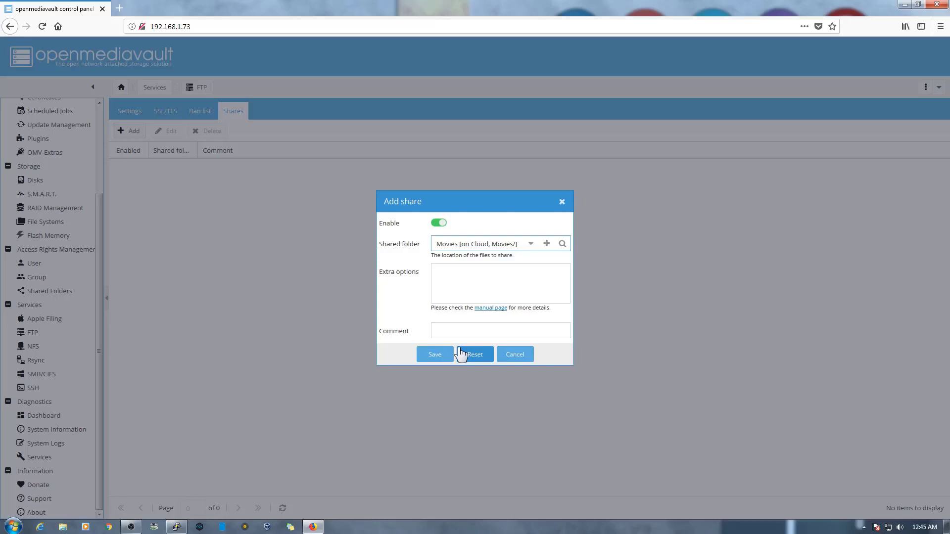
left_click(435, 356)
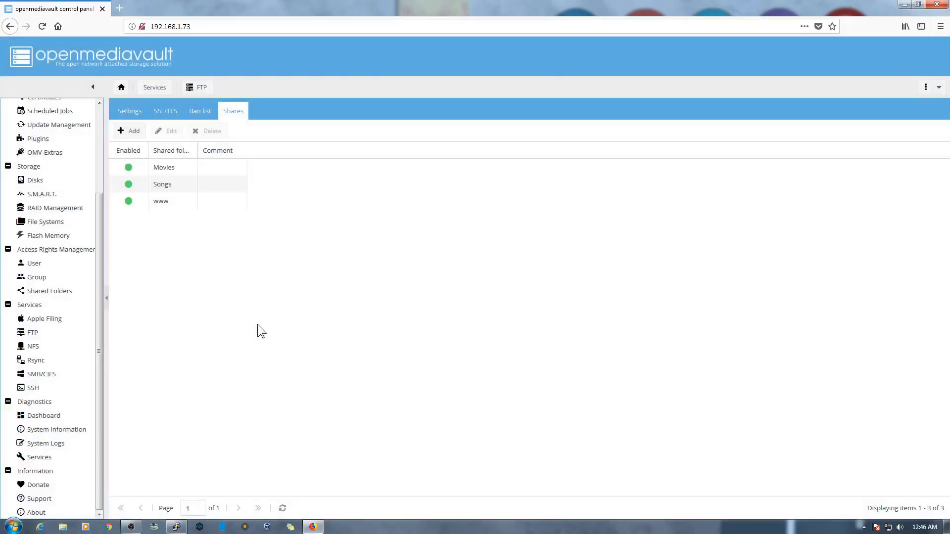
- Add Movies as an SMB/CIFS share and apply the configuration changes
left_click(47, 375)
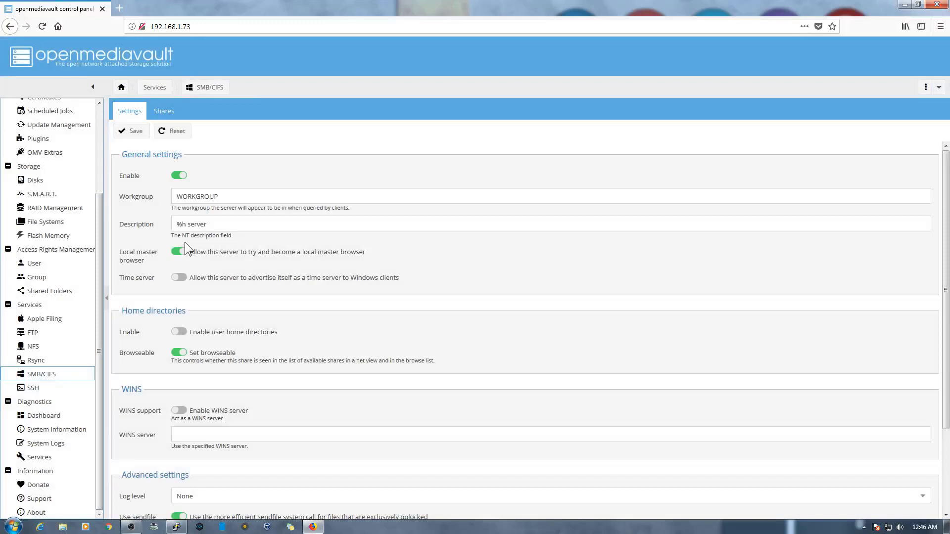
left_click(164, 112)
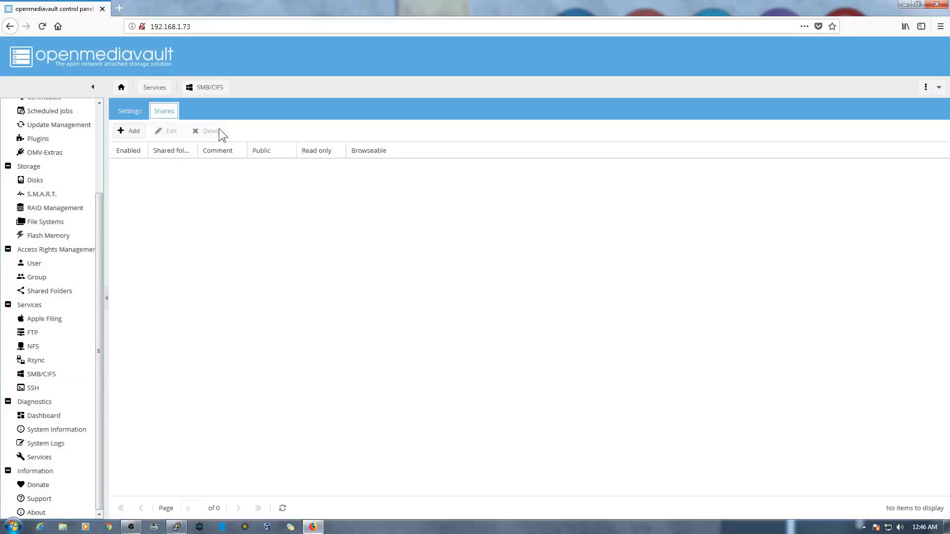
left_click(130, 131)
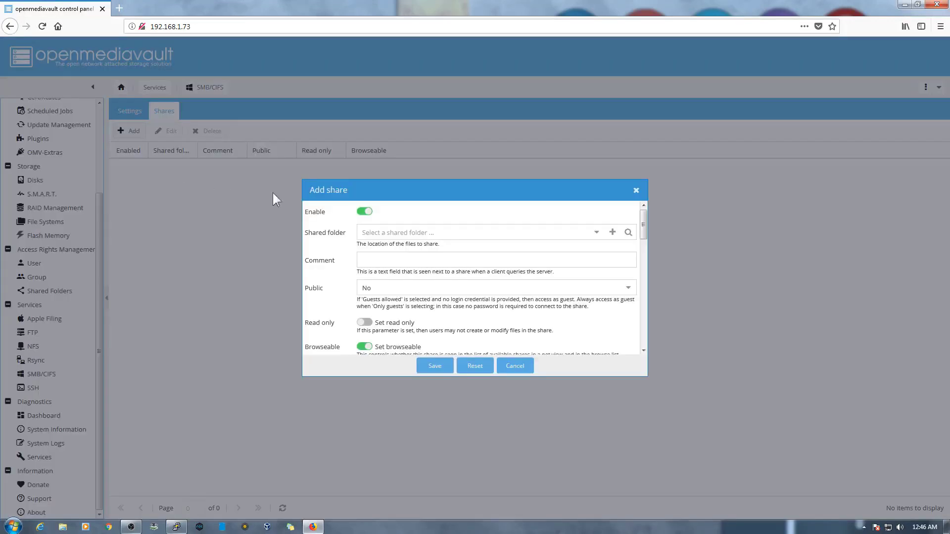
left_click(597, 232)
left_click(499, 253)
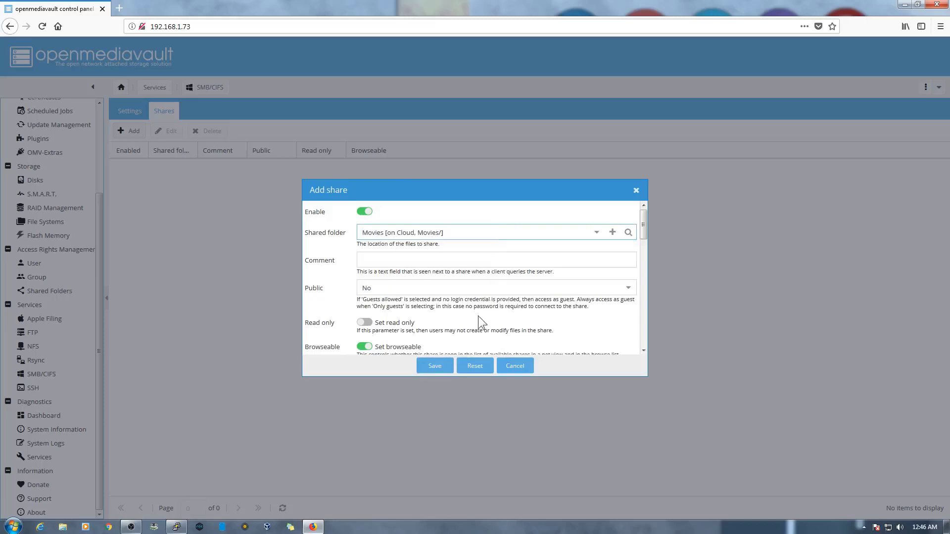
left_click(435, 366)
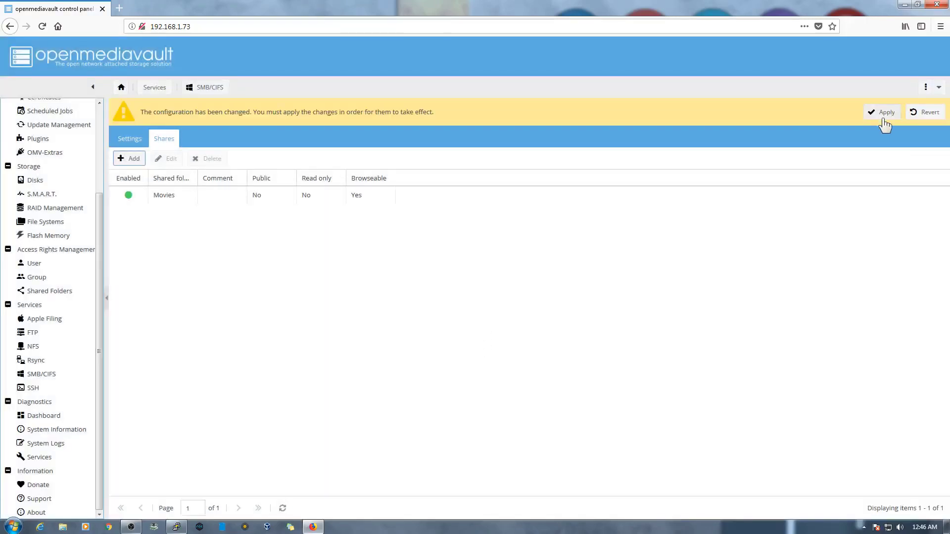
left_click(883, 117)
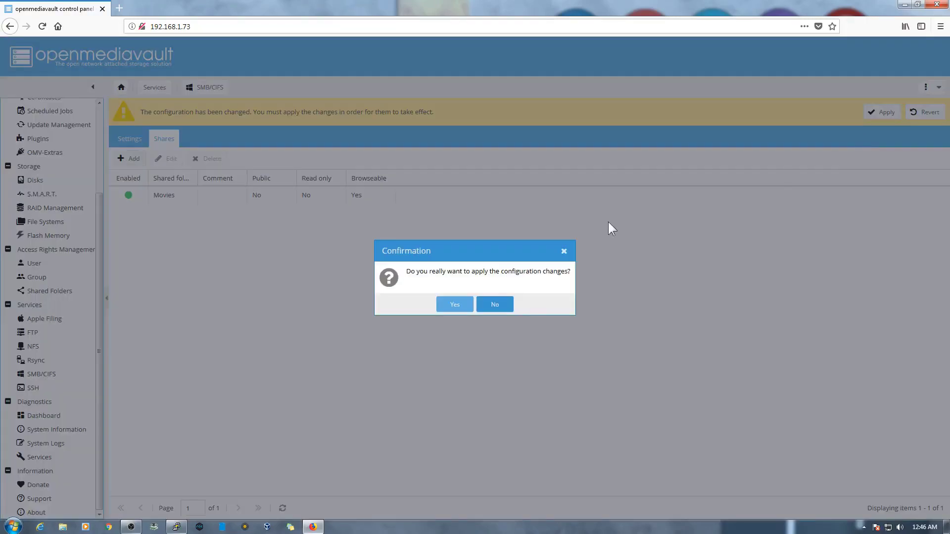
left_click(452, 303)
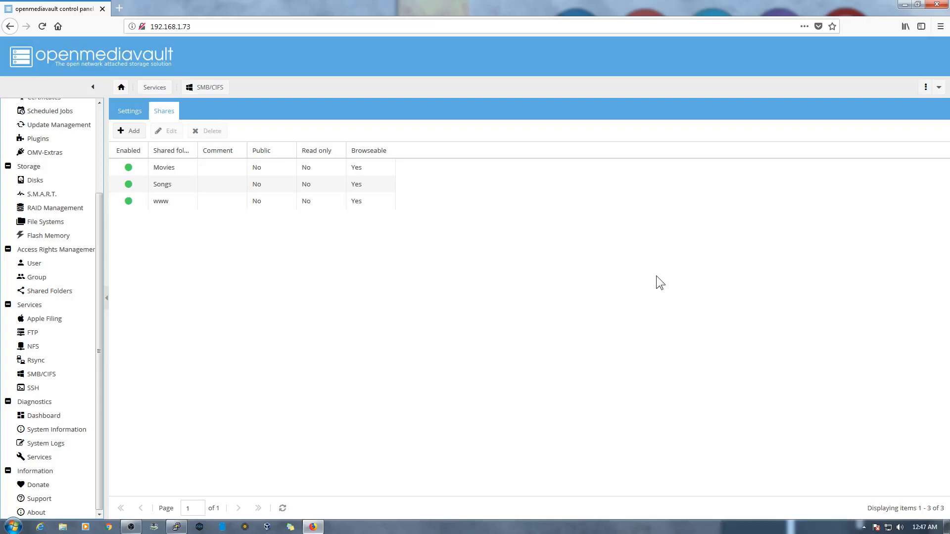
- Open the network location \\192.168.1.73 from the Run prompt
key("super+r")
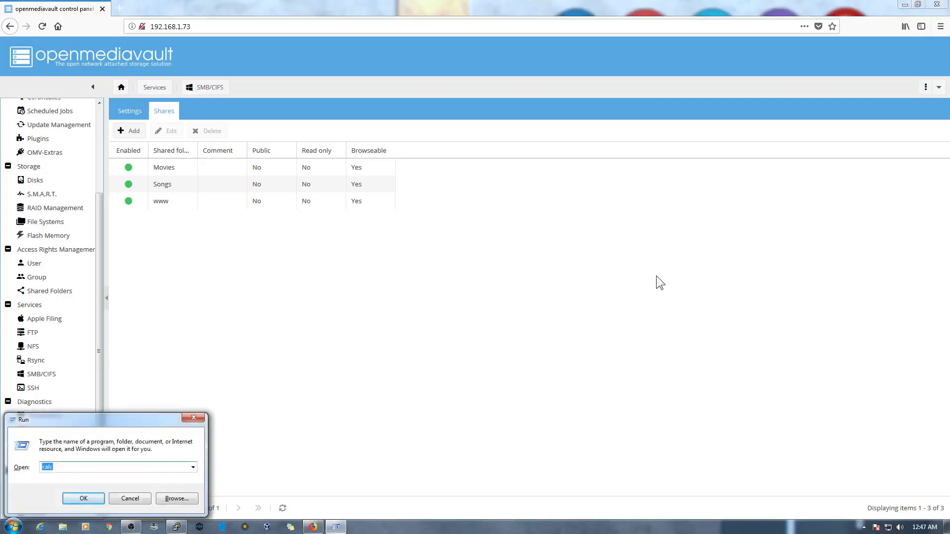
type("\\\\")
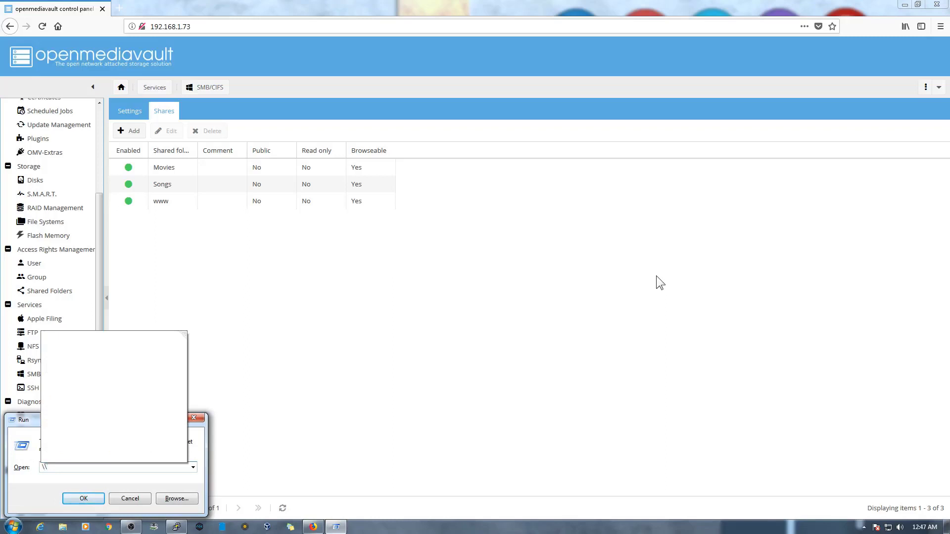
type("192.168.1.")
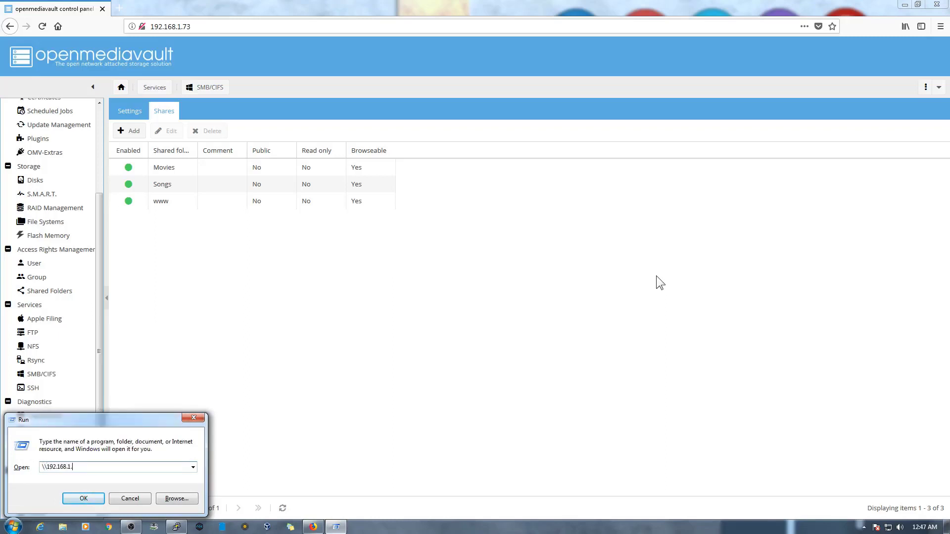
type("73")
key("Return")
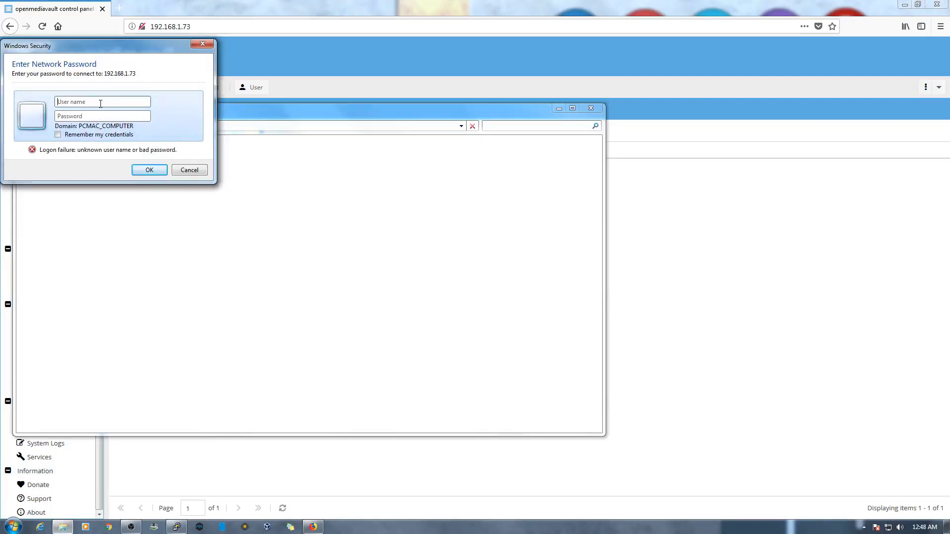
- Sign in with the NAS user name and password, remembering credentials, then close Explorer
type("PcMac")
key("Tab")
type("********")
left_click(58, 135)
left_click(149, 171)
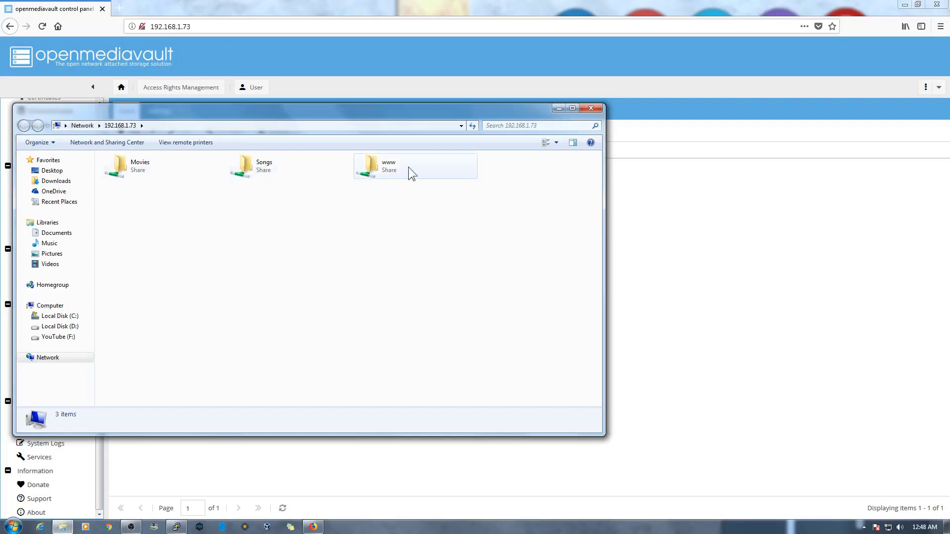
left_click(591, 109)
left_click(191, 169)
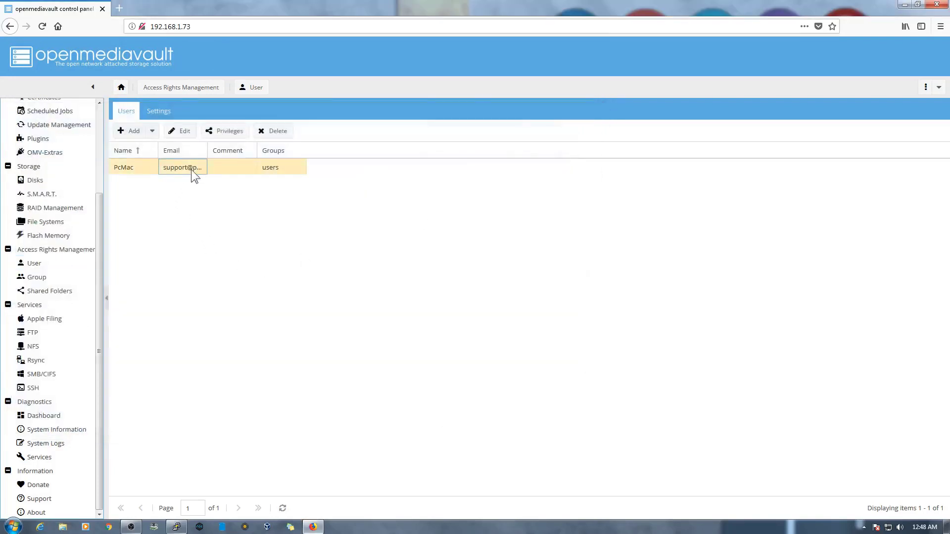
- Give the user Read/Write privileges on Movies, Songs and www, then save and apply
left_click(243, 136)
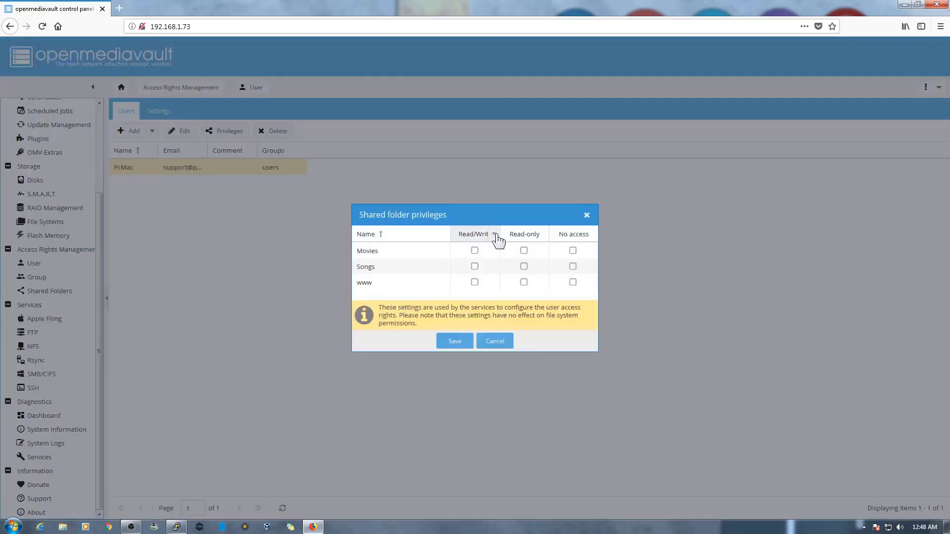
left_click(475, 251)
left_click(474, 267)
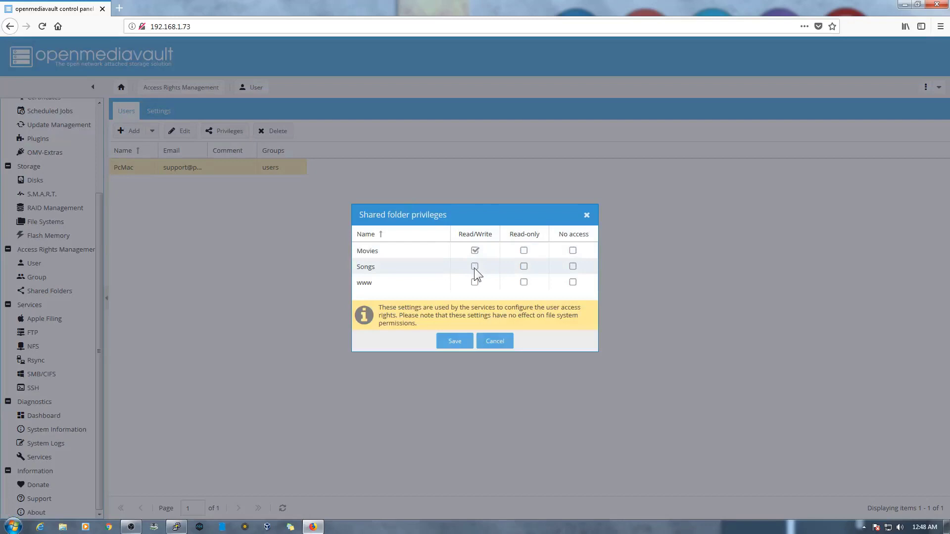
left_click(475, 282)
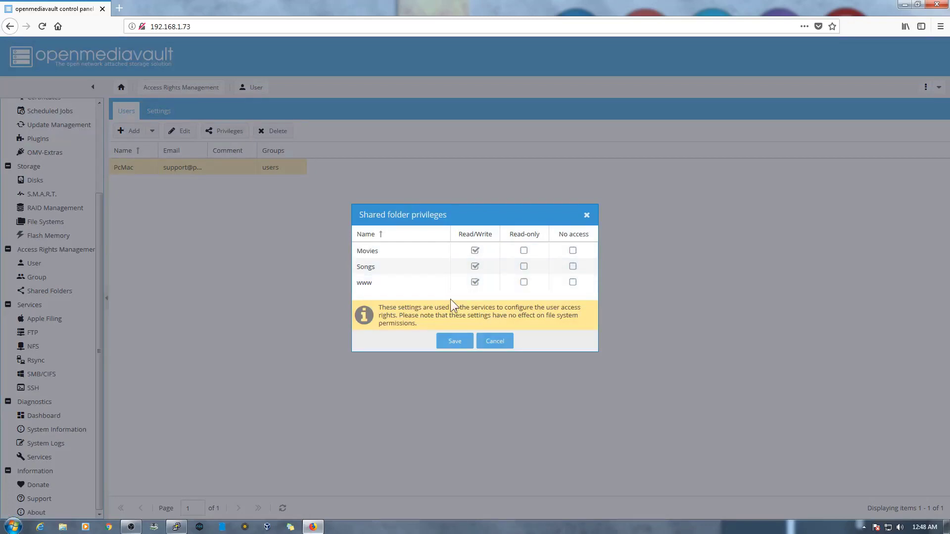
left_click(455, 340)
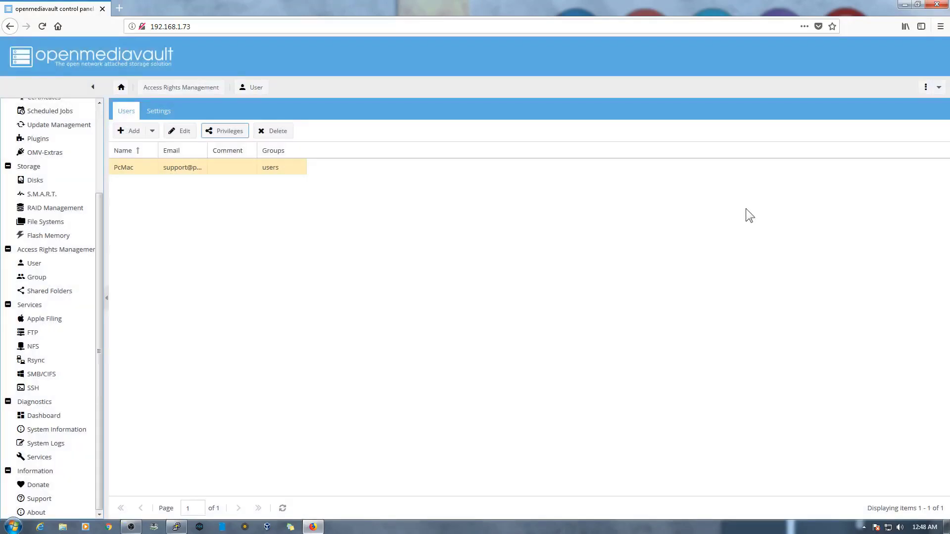
left_click(873, 114)
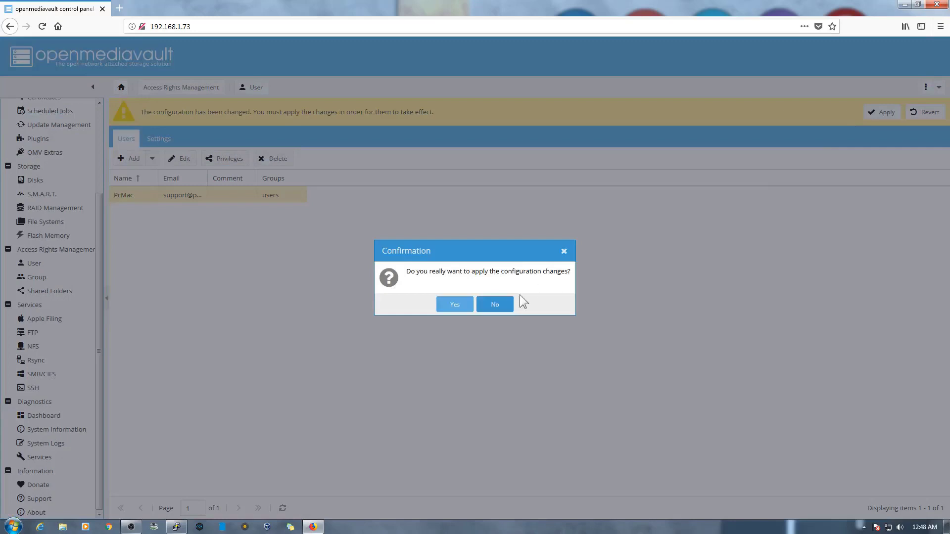
left_click(458, 306)
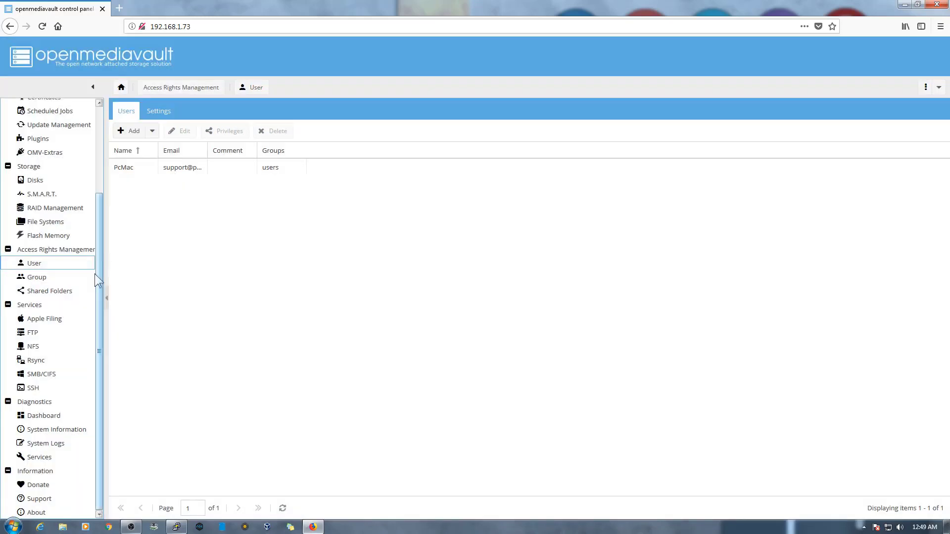
- Review the user privileges on the Movies and Songs shared folders without changing them
left_click(55, 291)
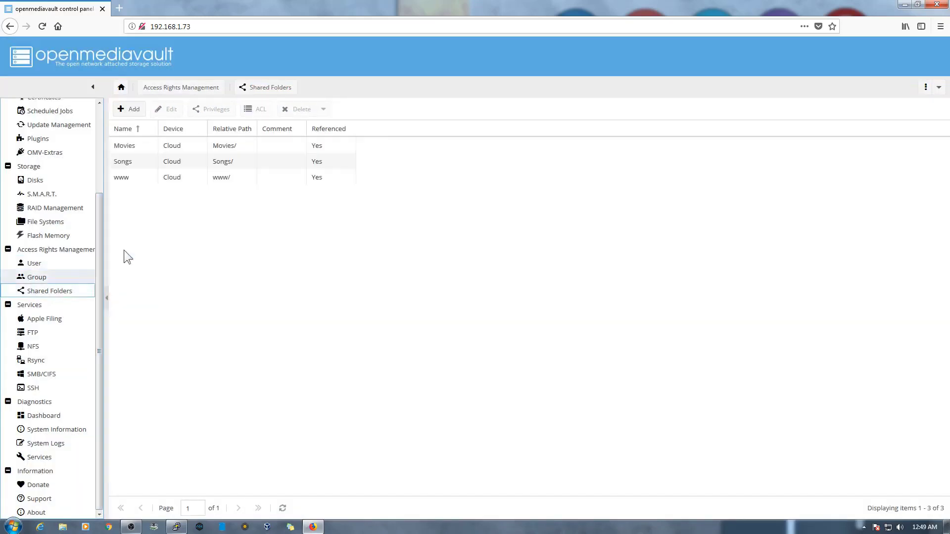
left_click(175, 148)
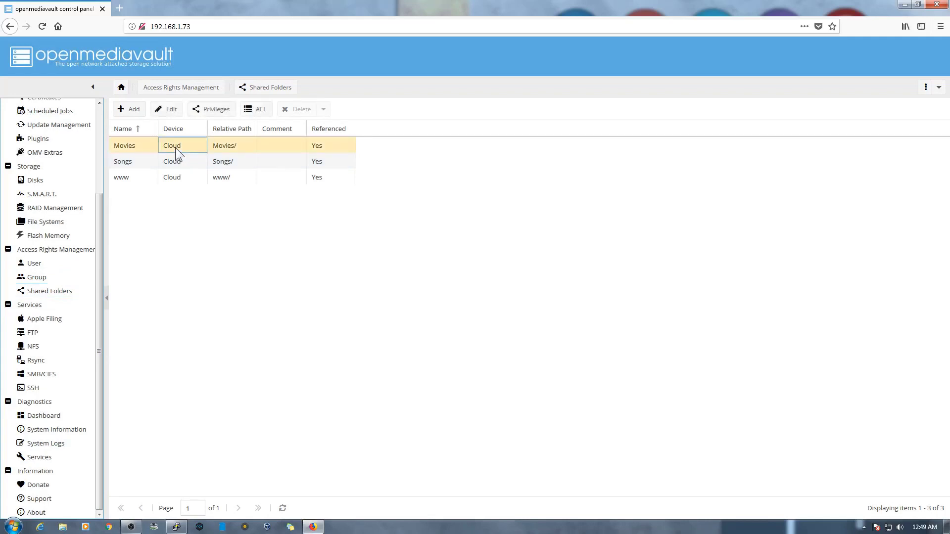
left_click(216, 114)
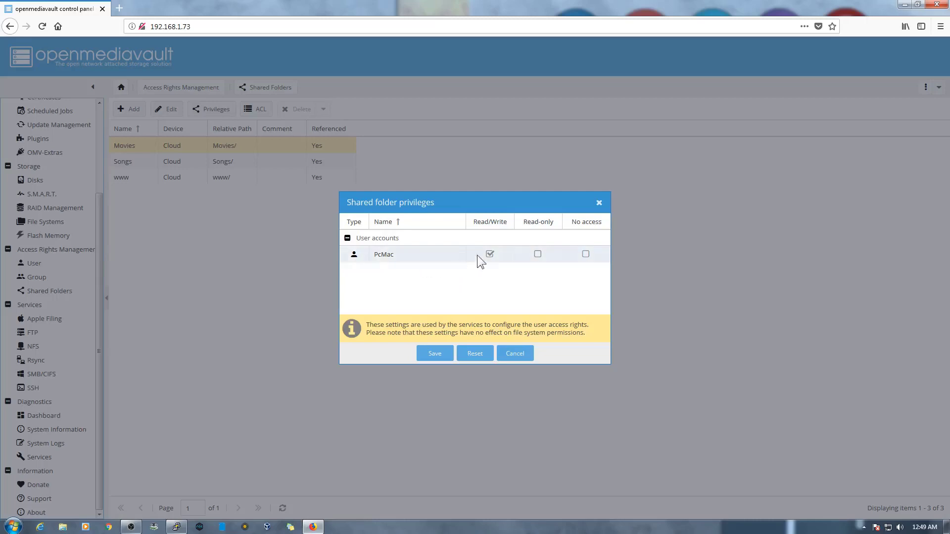
left_click(508, 350)
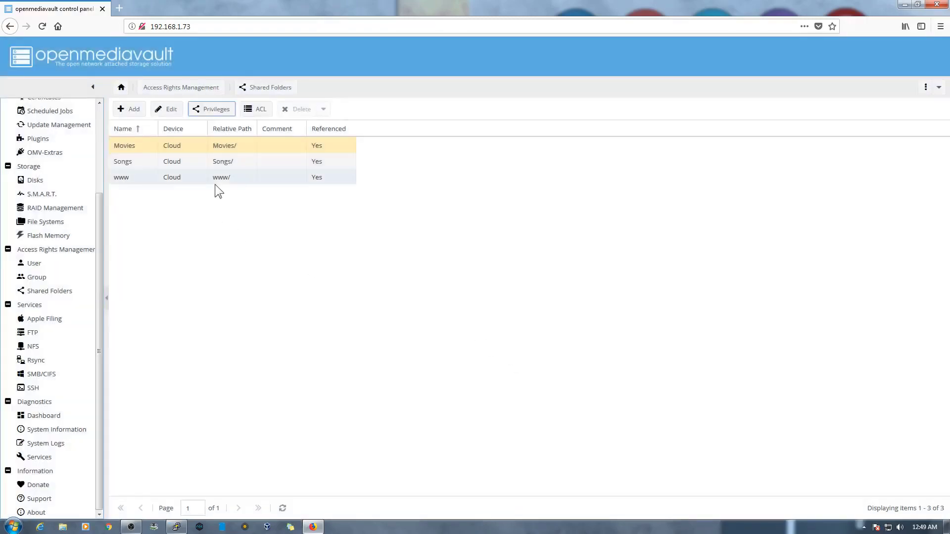
left_click(224, 162)
left_click(218, 110)
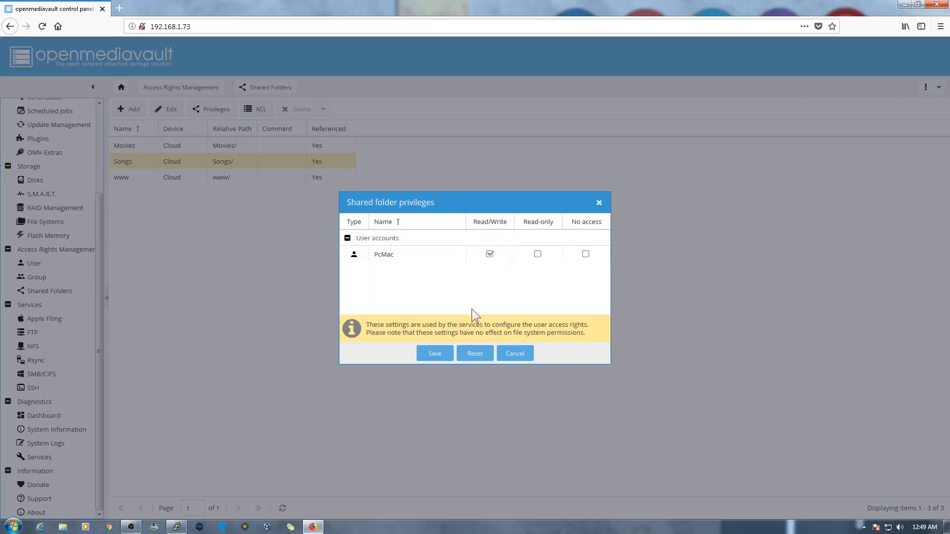
left_click(514, 354)
- Grant the user Read/Write in the Movies folder's ACL and apply it
left_click(239, 144)
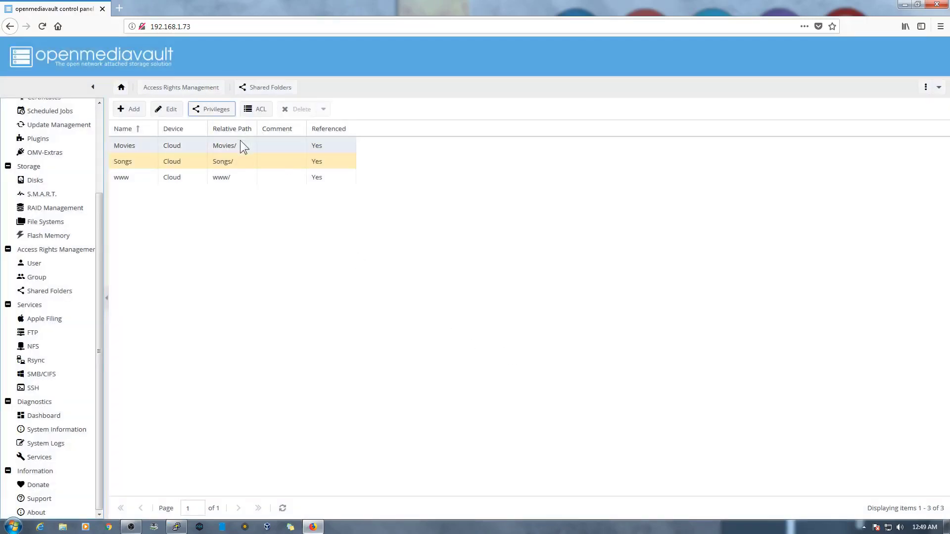
left_click(258, 109)
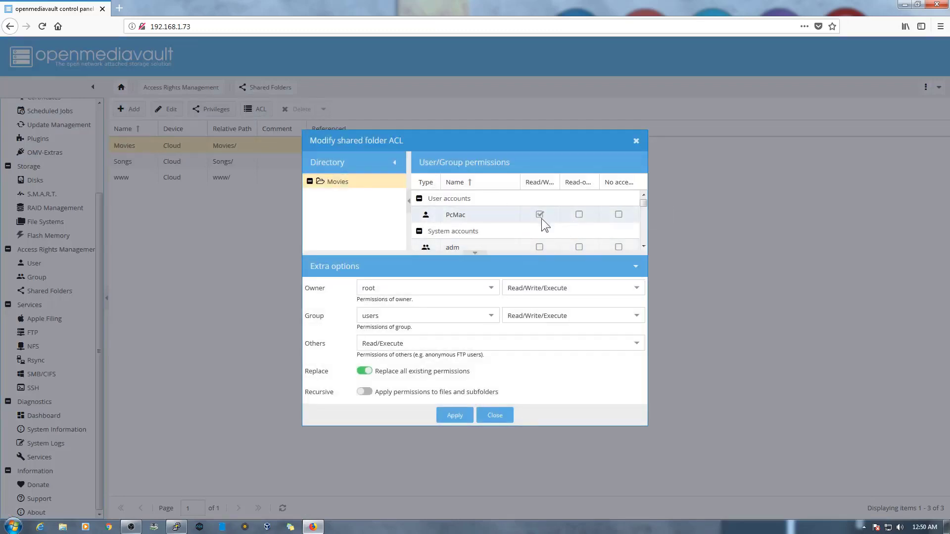
left_click(540, 214)
left_click(468, 417)
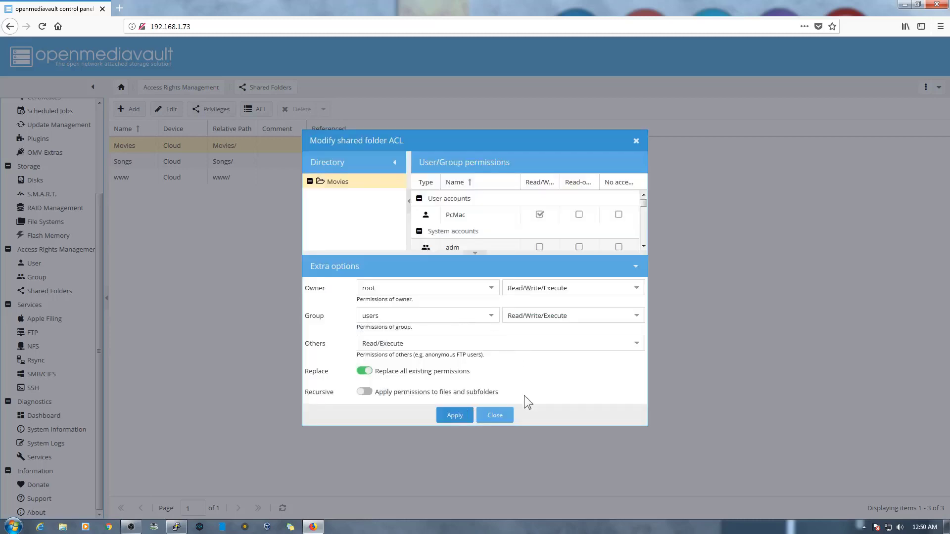
left_click(505, 416)
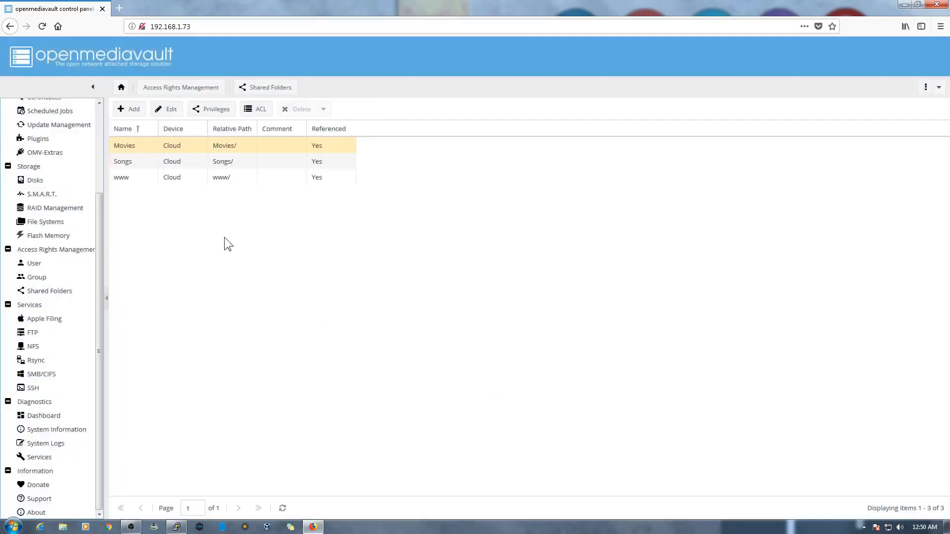